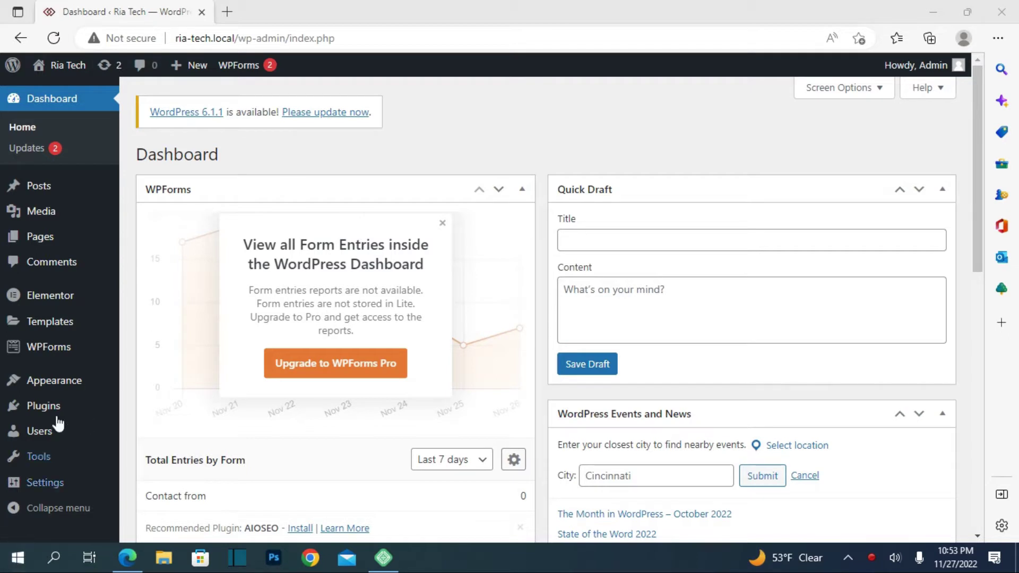
# Check the installed plugins and add a new page titled "sample elementor"
pyautogui.click(27, 415)
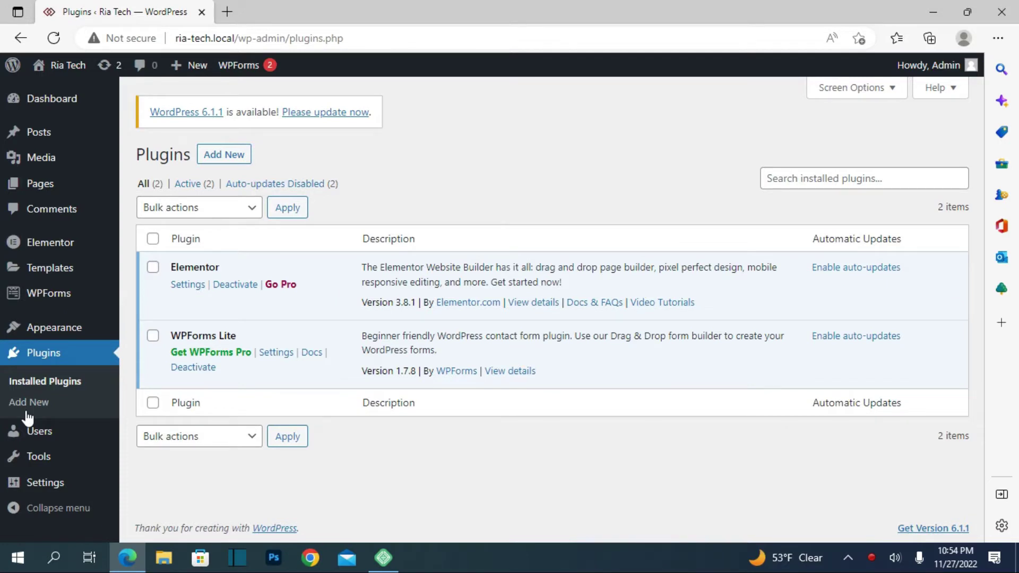
pyautogui.moveTo(44, 176)
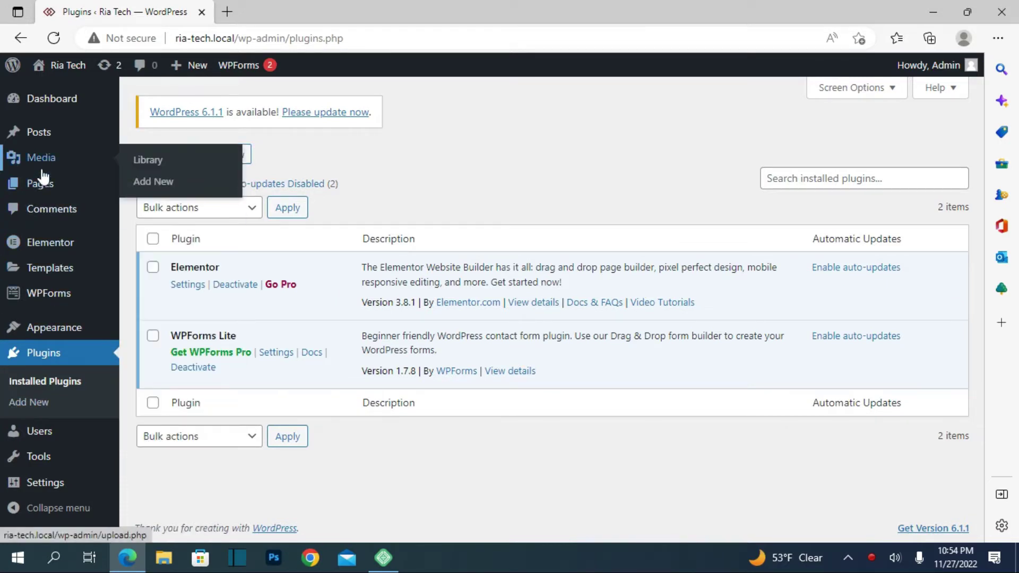
pyautogui.click(53, 186)
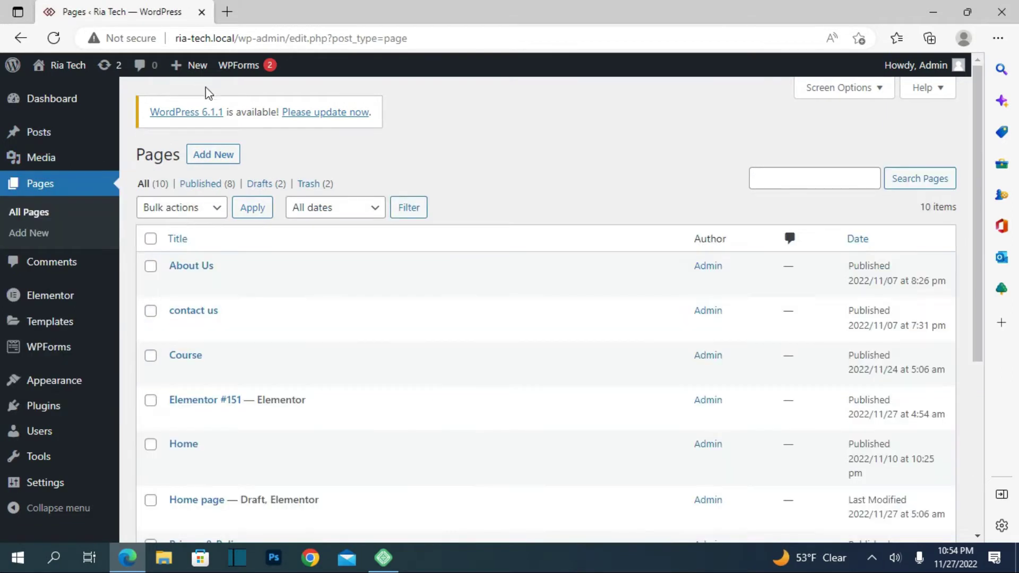
pyautogui.click(215, 159)
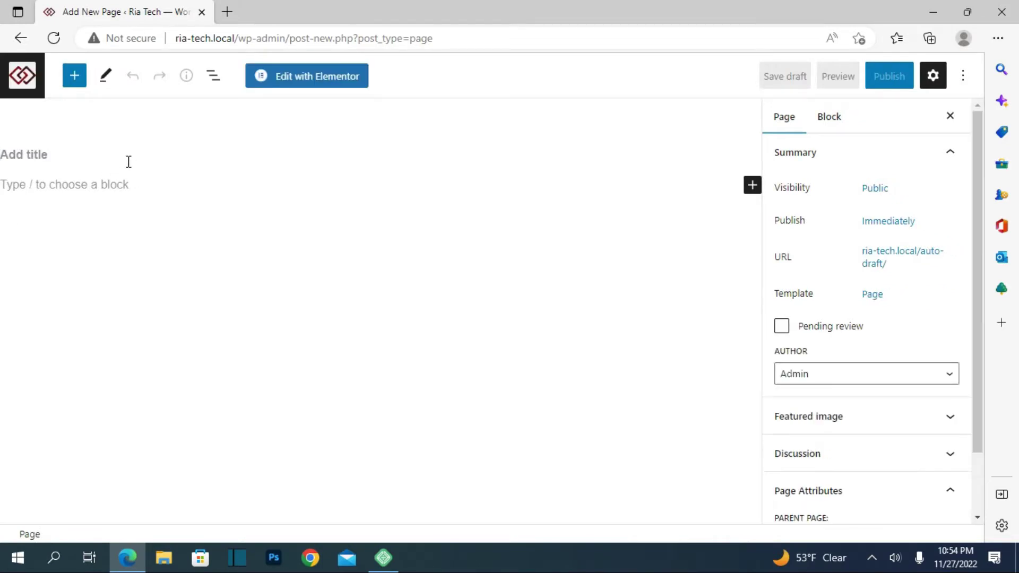
pyautogui.write('sam')
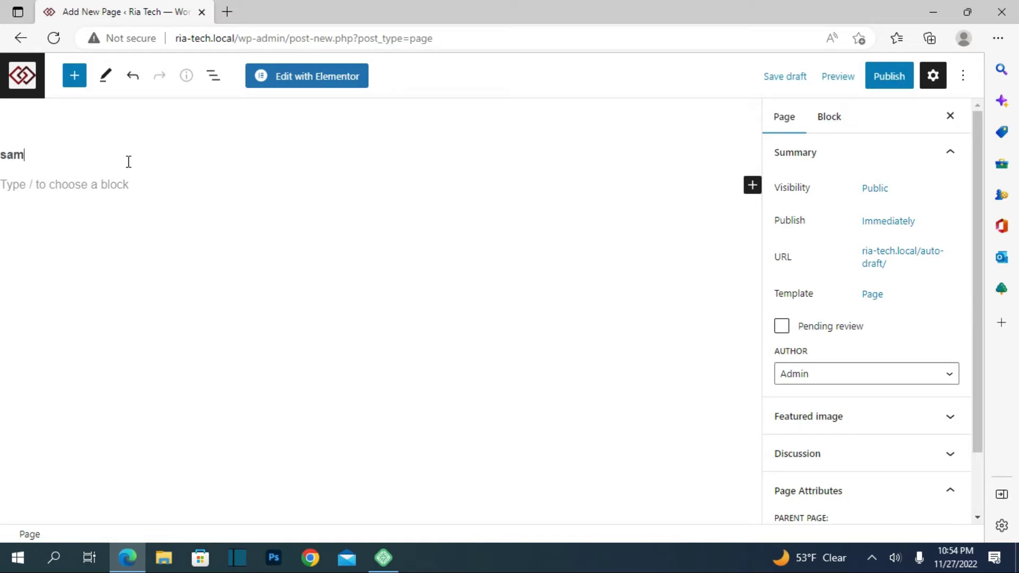
pyautogui.write('ple elementor')
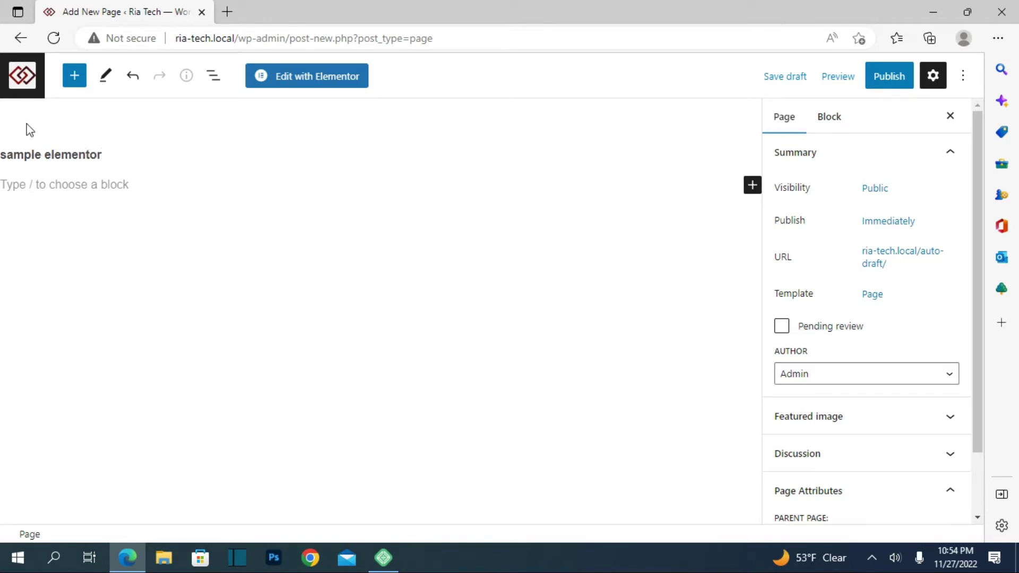
# Open the new page in the Elementor editor and set its page layout to Elementor Full Width
pyautogui.click(318, 79)
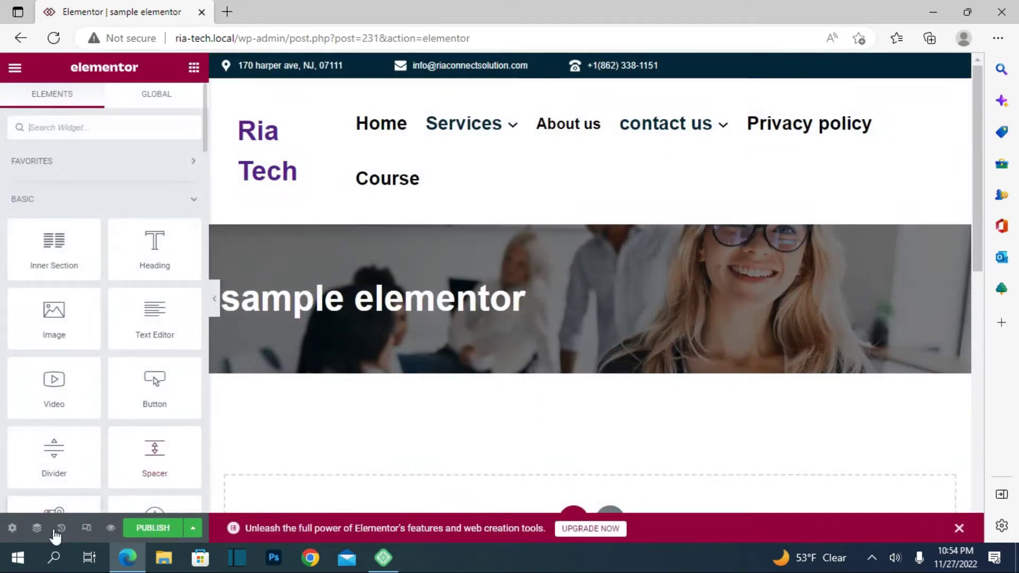
pyautogui.click(12, 528)
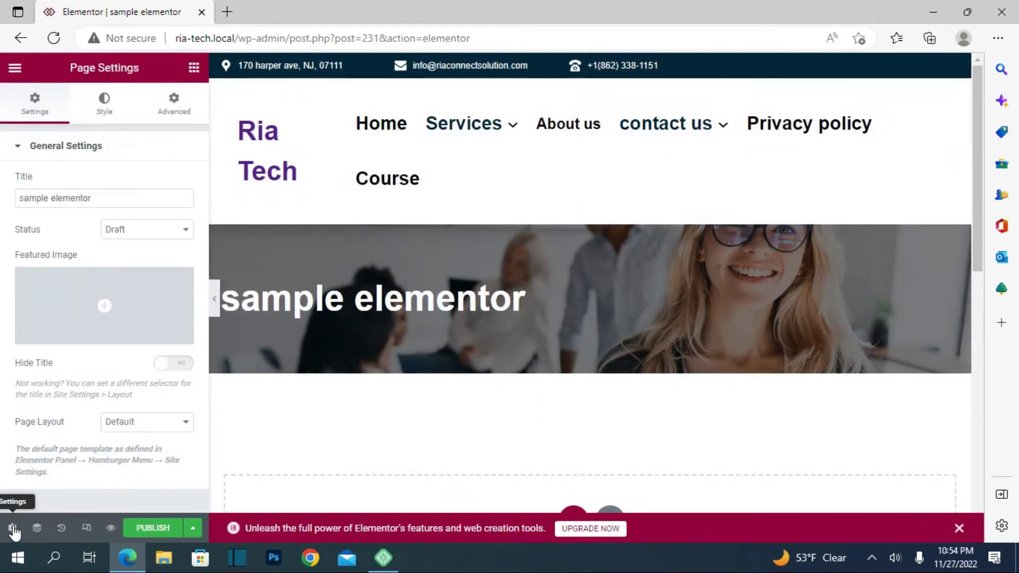
pyautogui.click(170, 427)
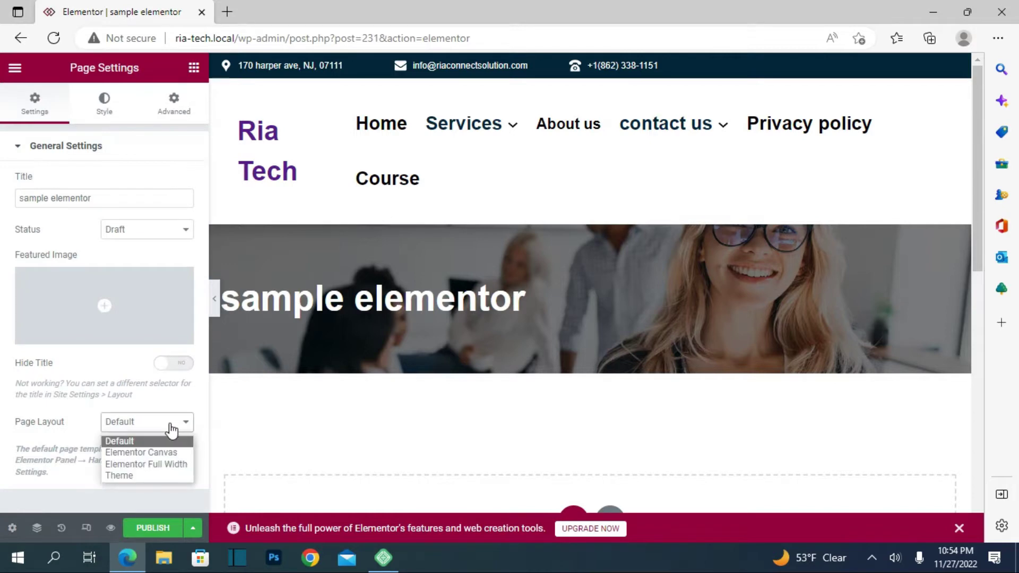
pyautogui.click(156, 465)
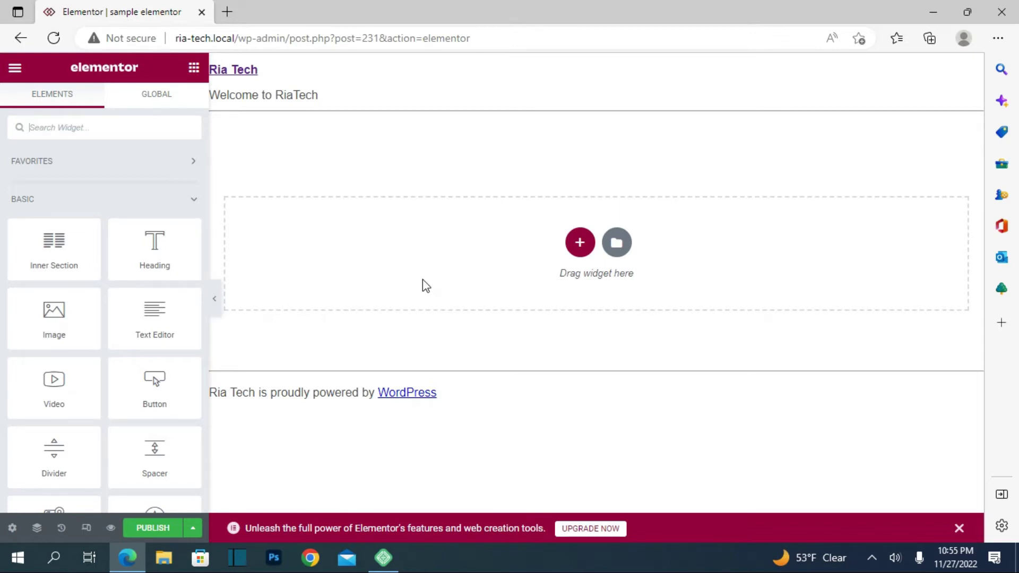
# Open the Elementor template library and browse the available block templates
pyautogui.click(614, 240)
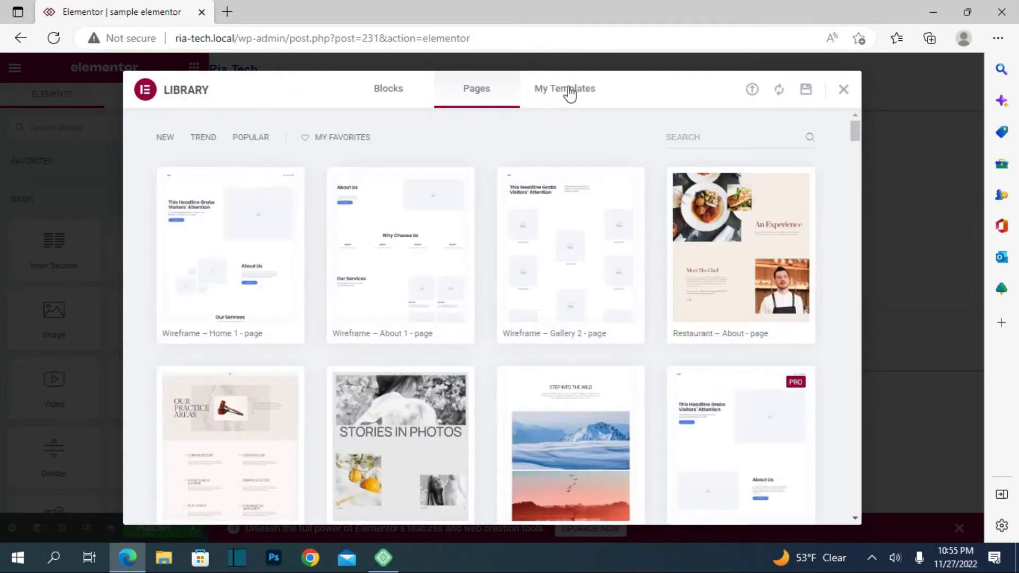
pyautogui.click(378, 100)
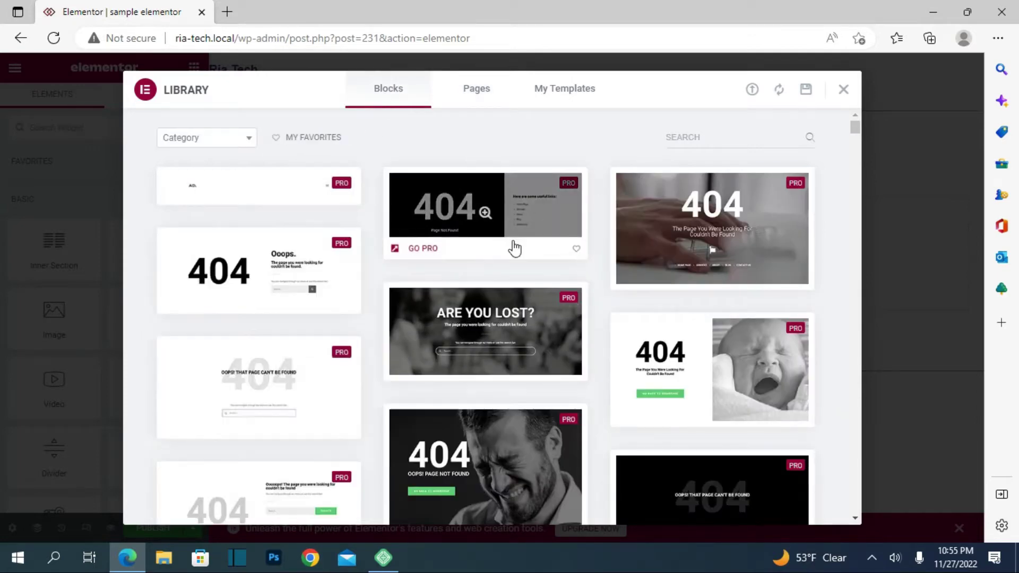
pyautogui.scroll(-8, 522, 237)
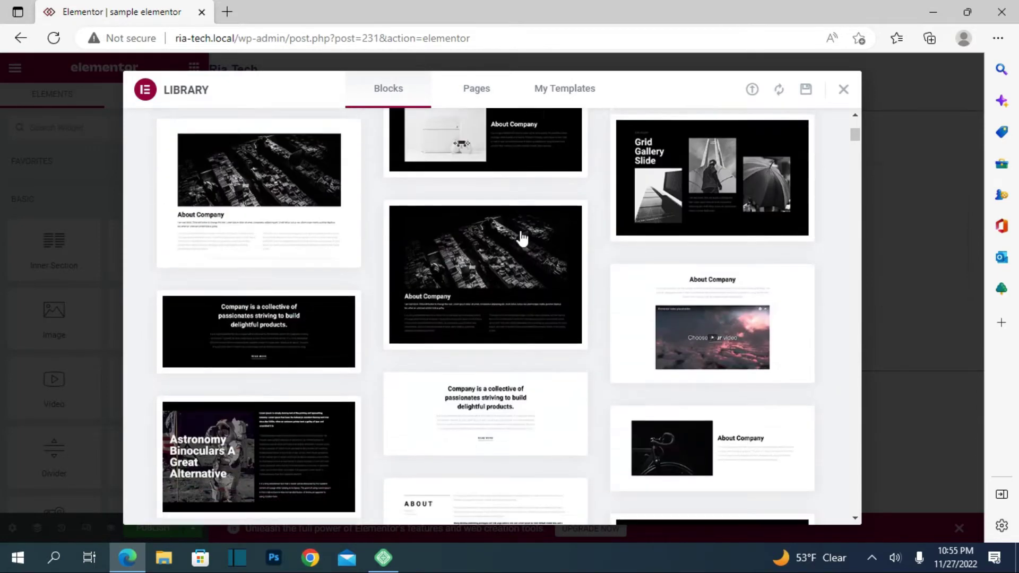
pyautogui.scroll(2, 372, 221)
pyautogui.scroll(6, 371, 221)
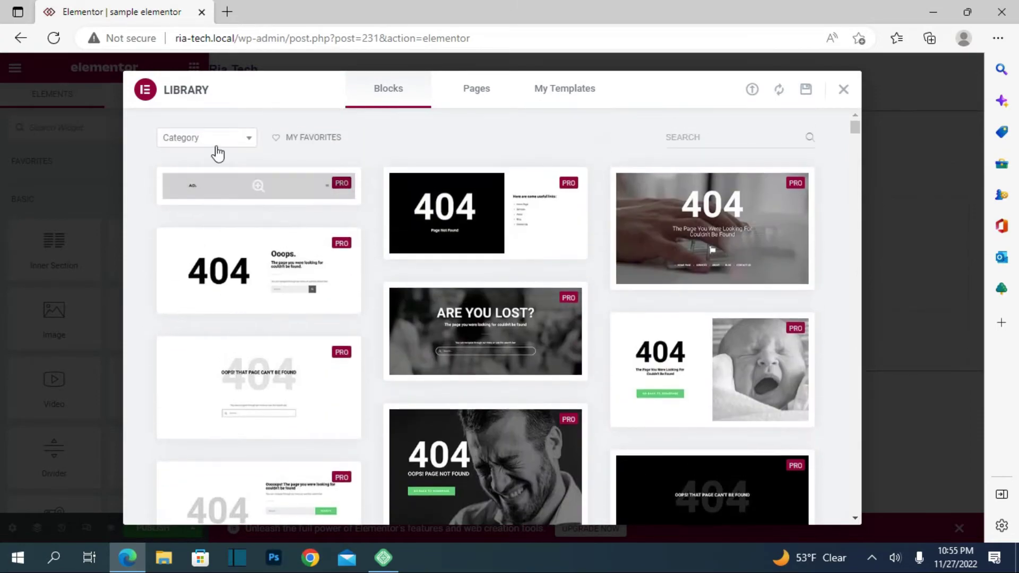
# Filter the block templates by the Header category, look through the header designs, and close the library
pyautogui.click(248, 140)
pyautogui.scroll(-5, 199, 228)
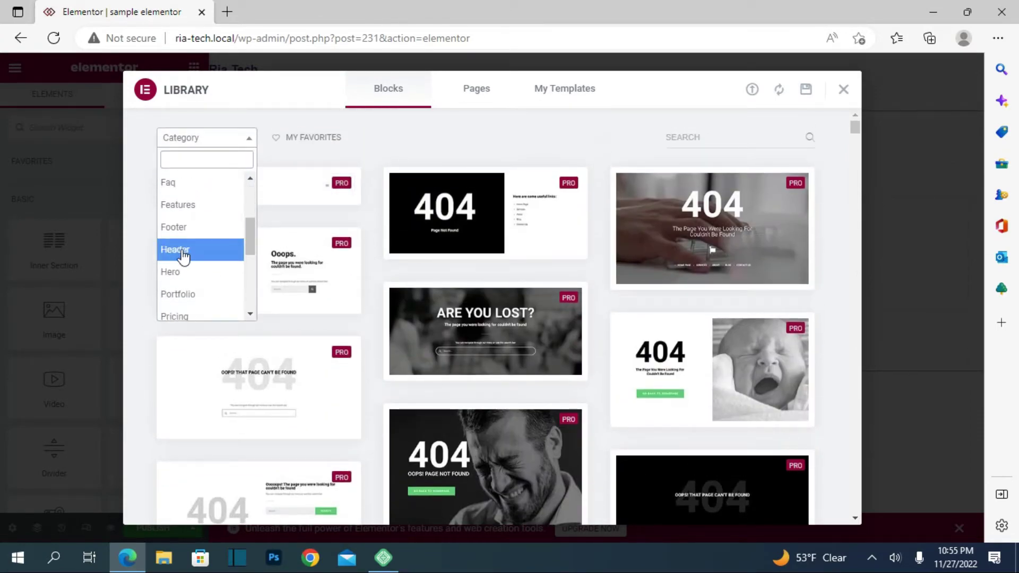
pyautogui.click(185, 251)
pyautogui.scroll(-12, 345, 274)
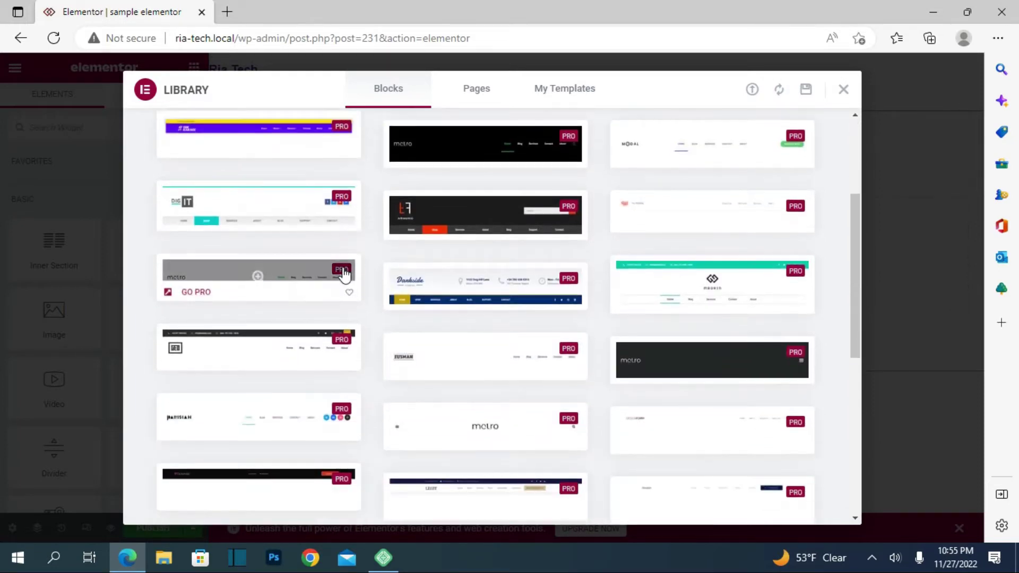
pyautogui.scroll(-3, 329, 270)
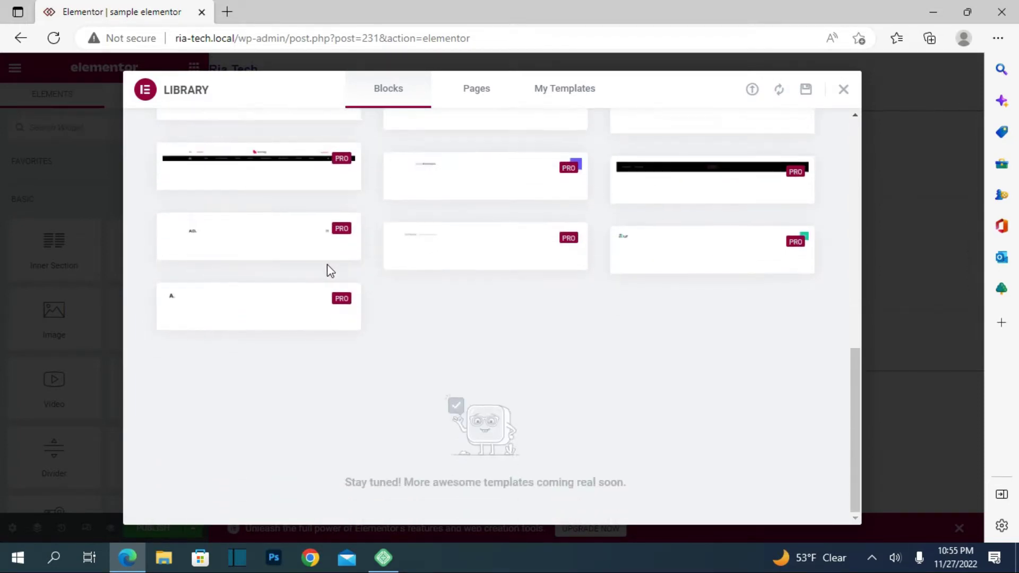
pyautogui.scroll(15, 326, 272)
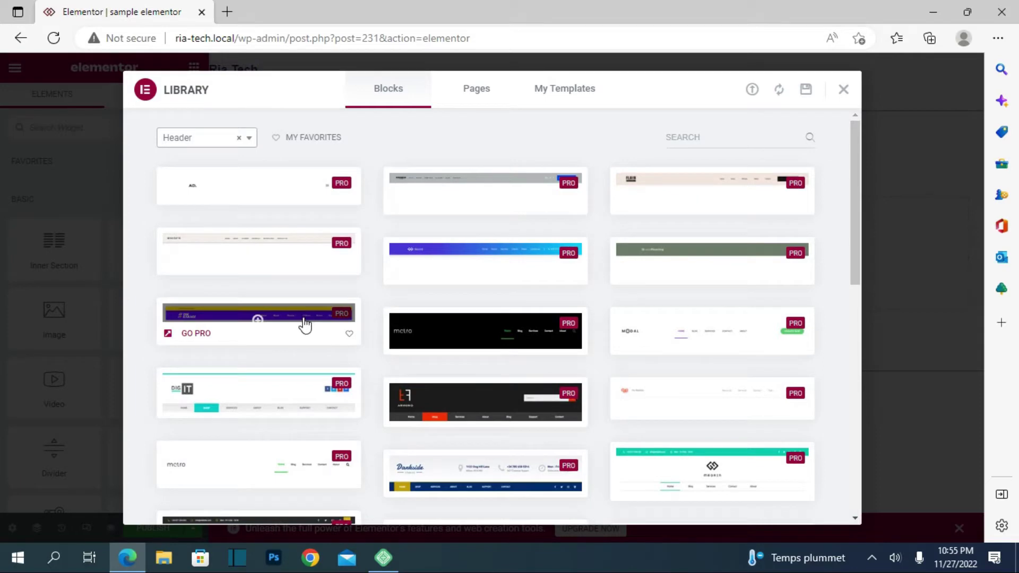
pyautogui.click(845, 93)
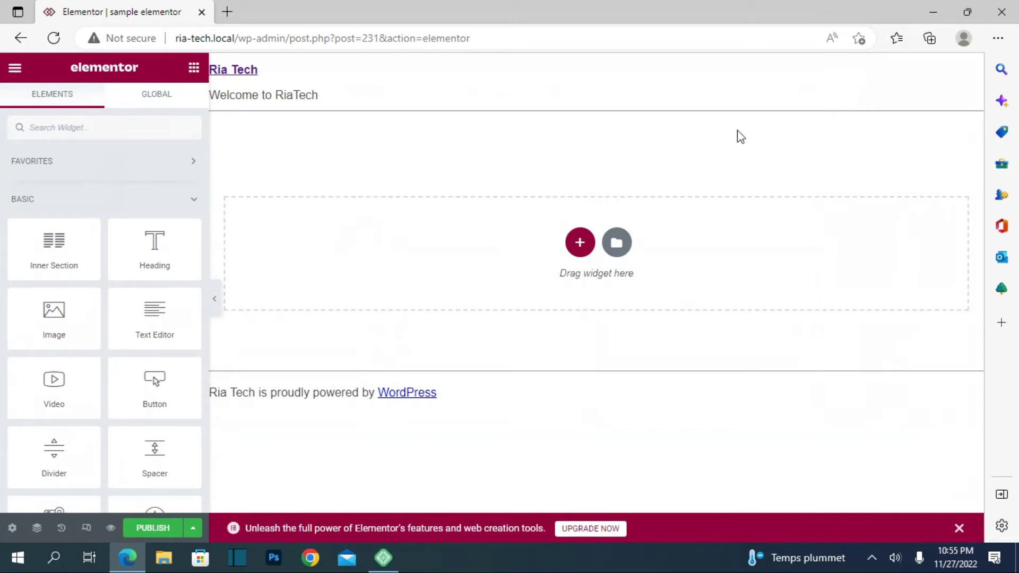
# Search the Elementor widgets for "menu" and examine the matching widgets
pyautogui.scroll(-5, 110, 241)
pyautogui.scroll(5, 110, 242)
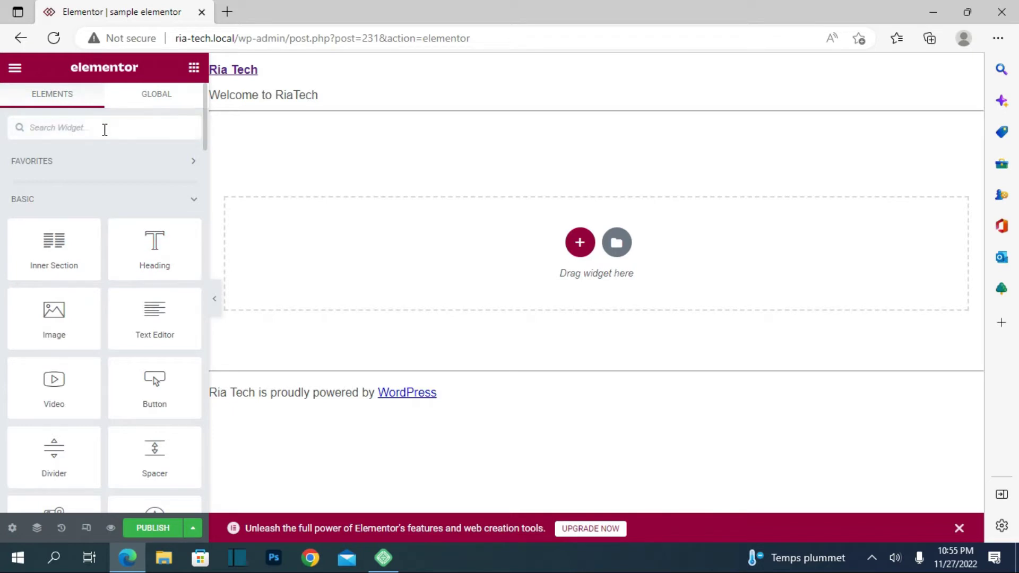
pyautogui.write('mne')
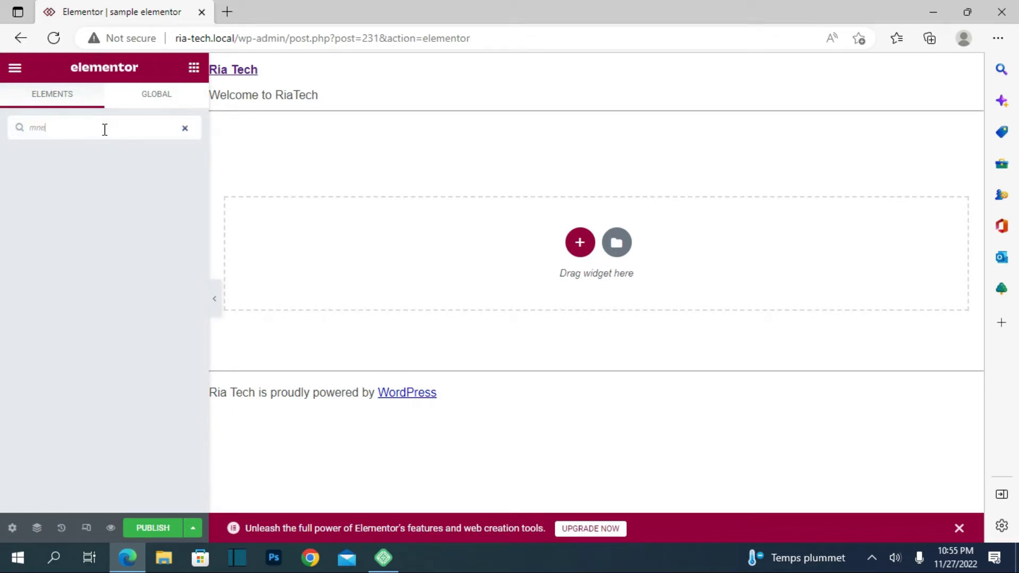
pyautogui.press('BackSpace')
pyautogui.press('BackSpace')
pyautogui.write('enu')
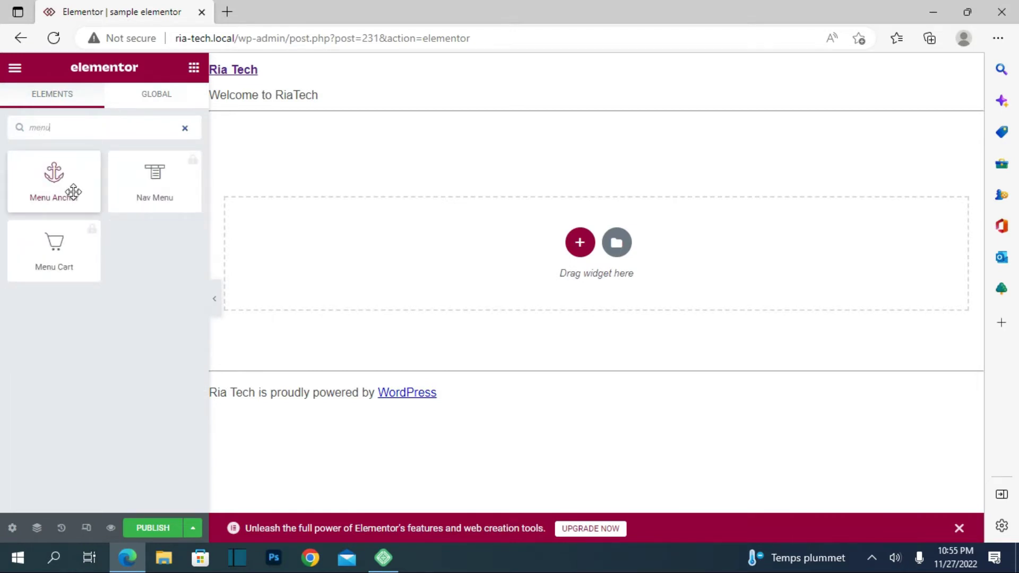
pyautogui.click(73, 193)
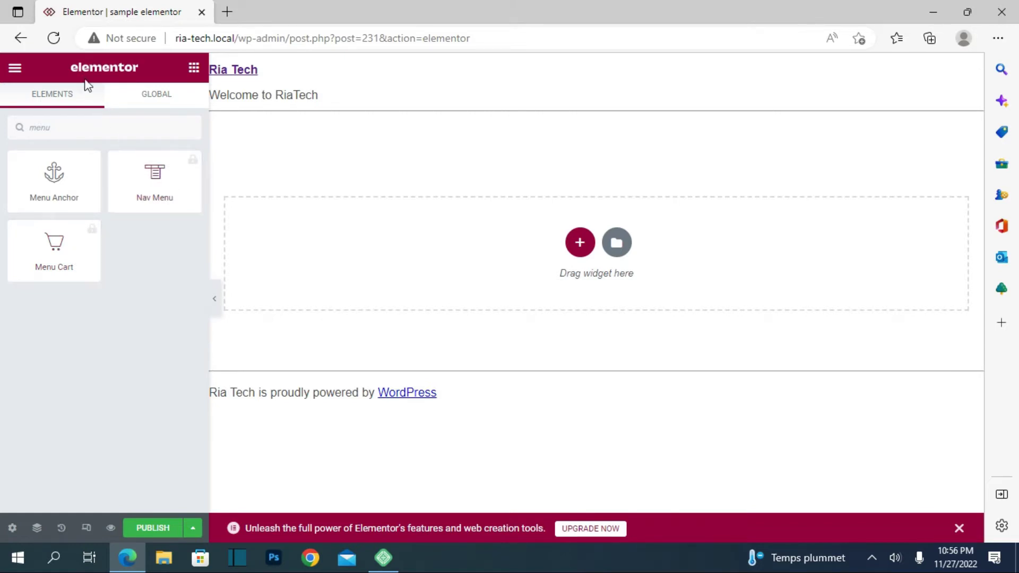
# Leave the Elementor editor and return to the WordPress Pages list
pyautogui.click(22, 39)
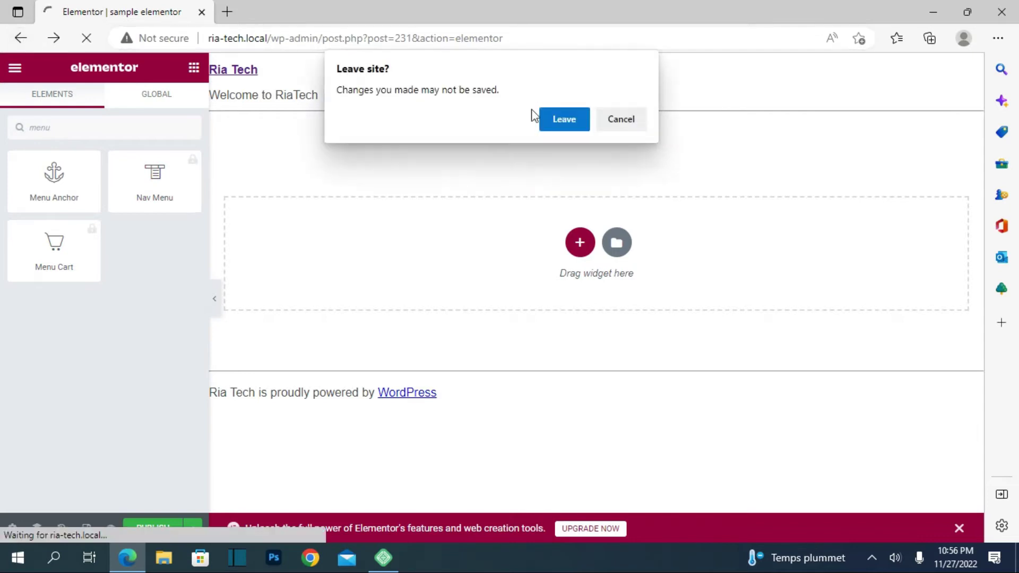
pyautogui.click(555, 120)
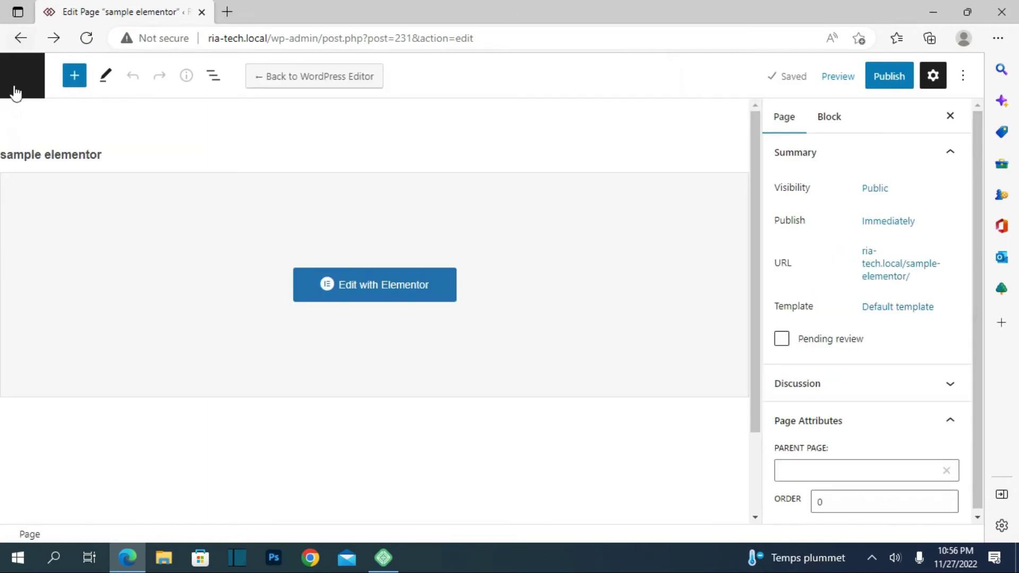
pyautogui.click(19, 38)
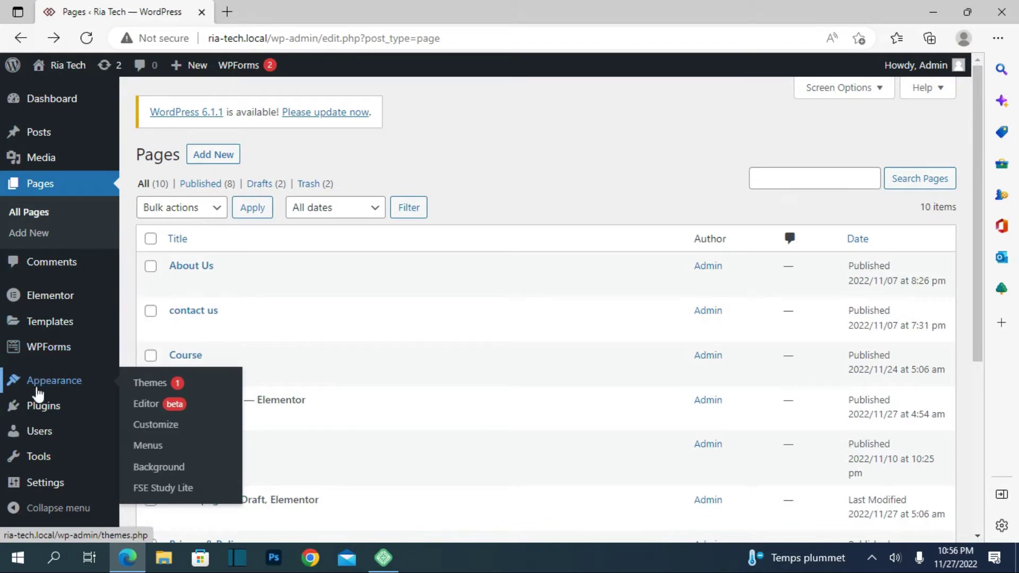
# Search for new plugins with "header and footer builder" and install and activate ElementsKit Elementor addons
pyautogui.click(45, 413)
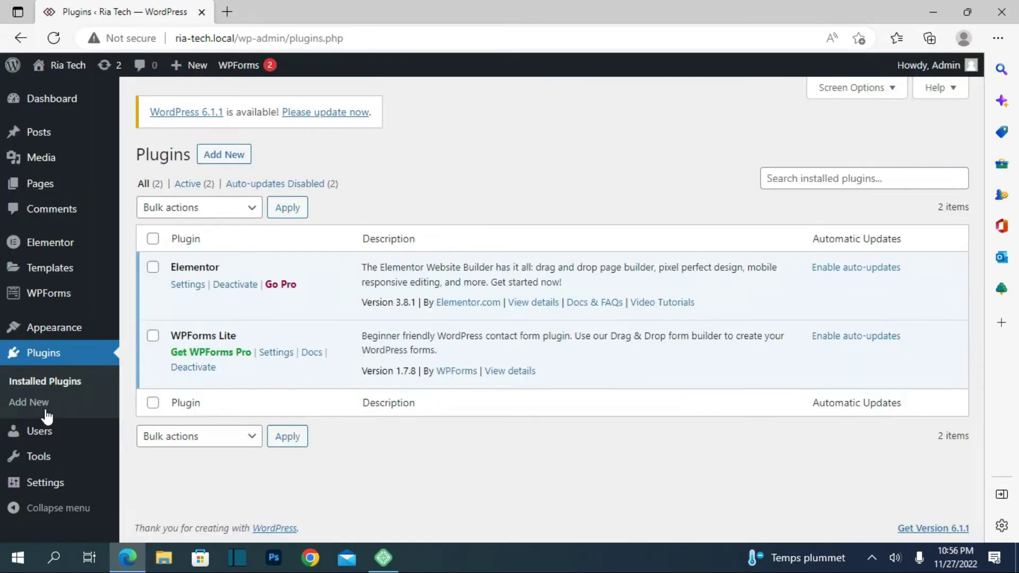
pyautogui.click(227, 157)
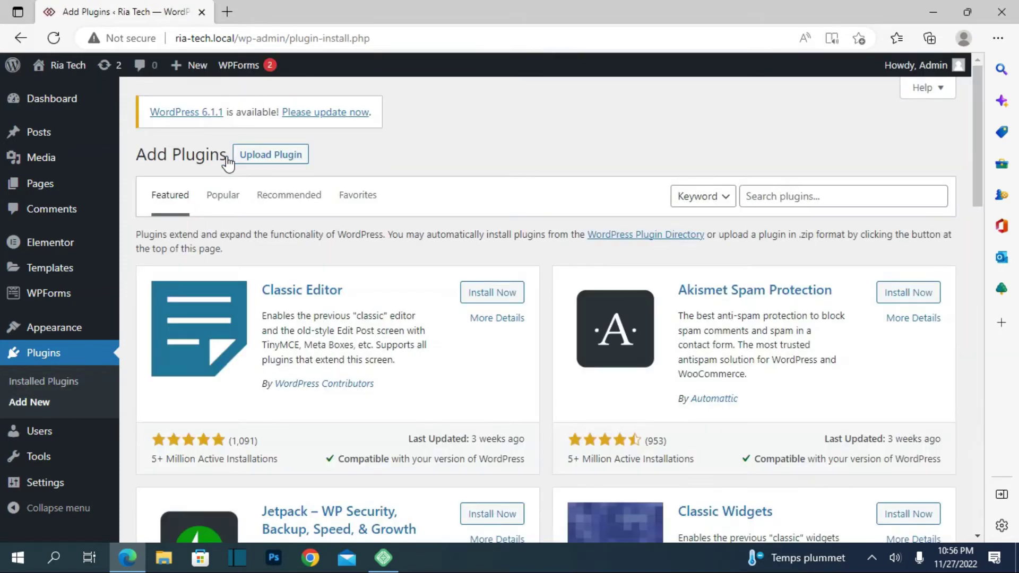
pyautogui.click(836, 201)
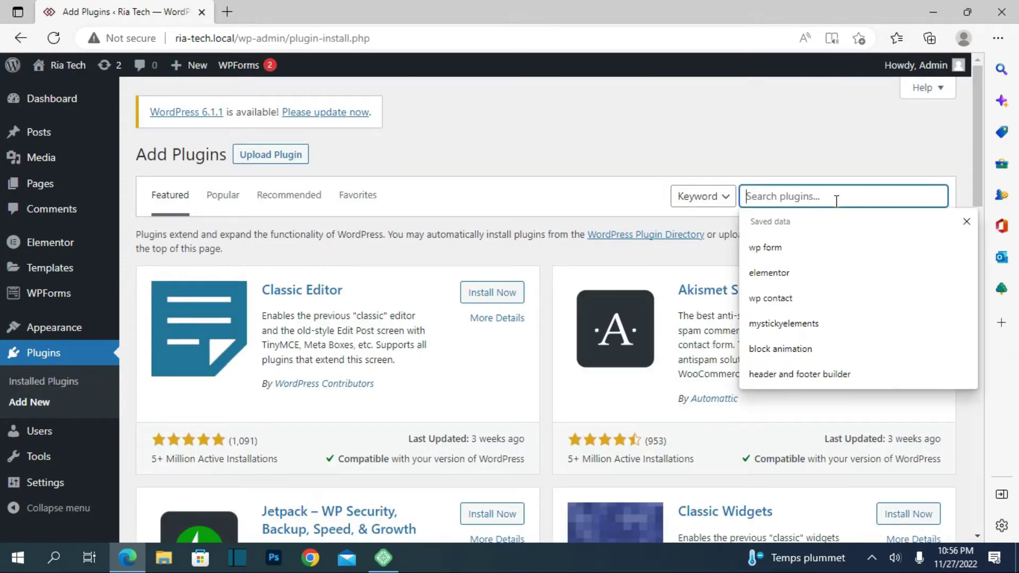
pyautogui.click(825, 372)
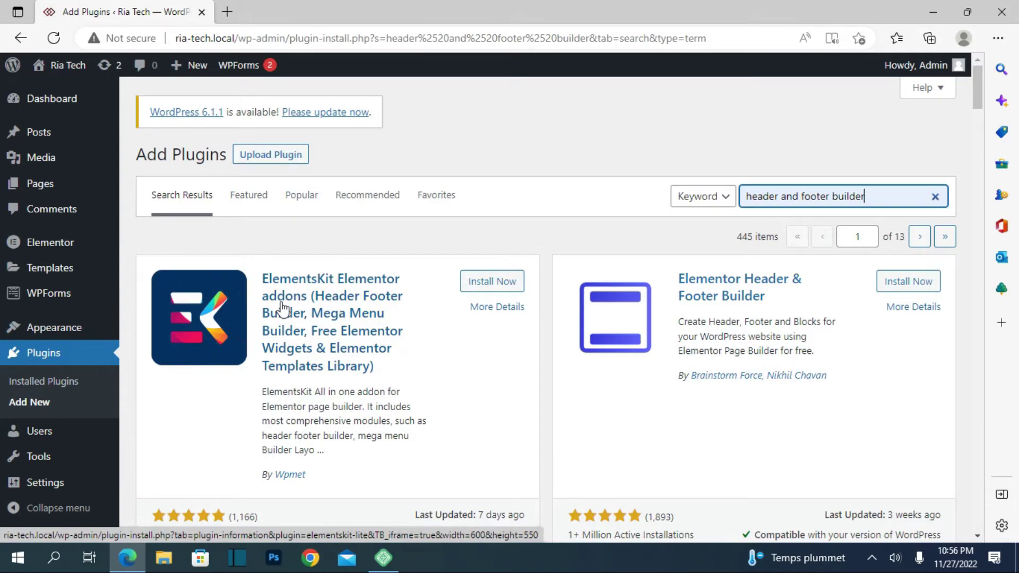
pyautogui.click(471, 285)
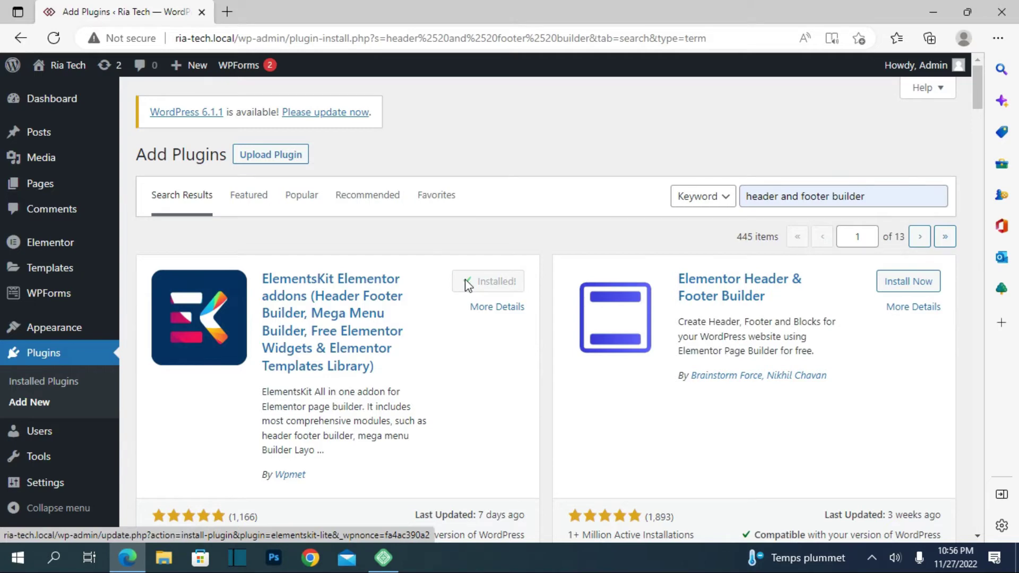
pyautogui.click(484, 286)
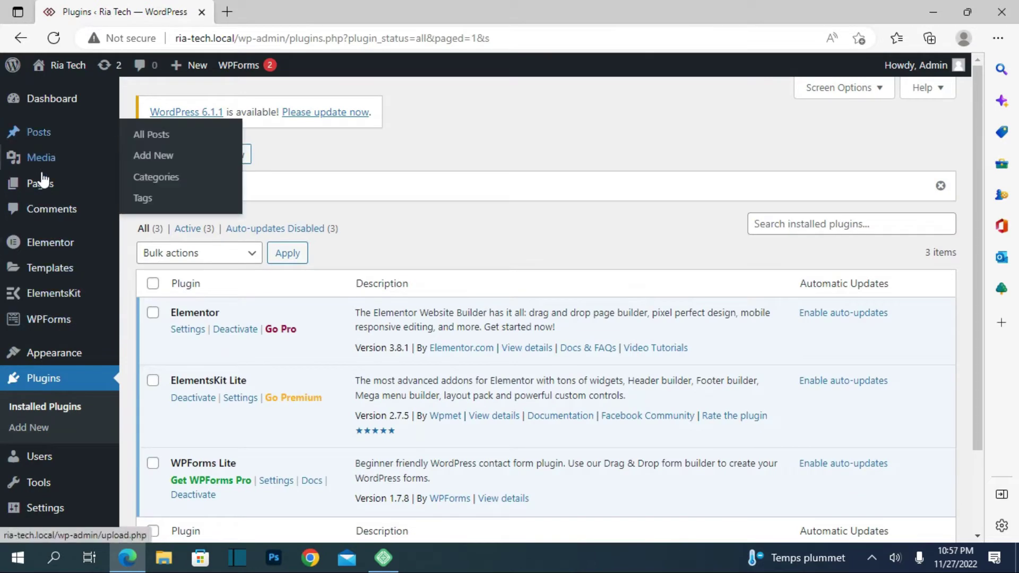
# Open the "sample elementor" draft page from the Pages list for editing with Elementor in a new browser tab
pyautogui.click(43, 182)
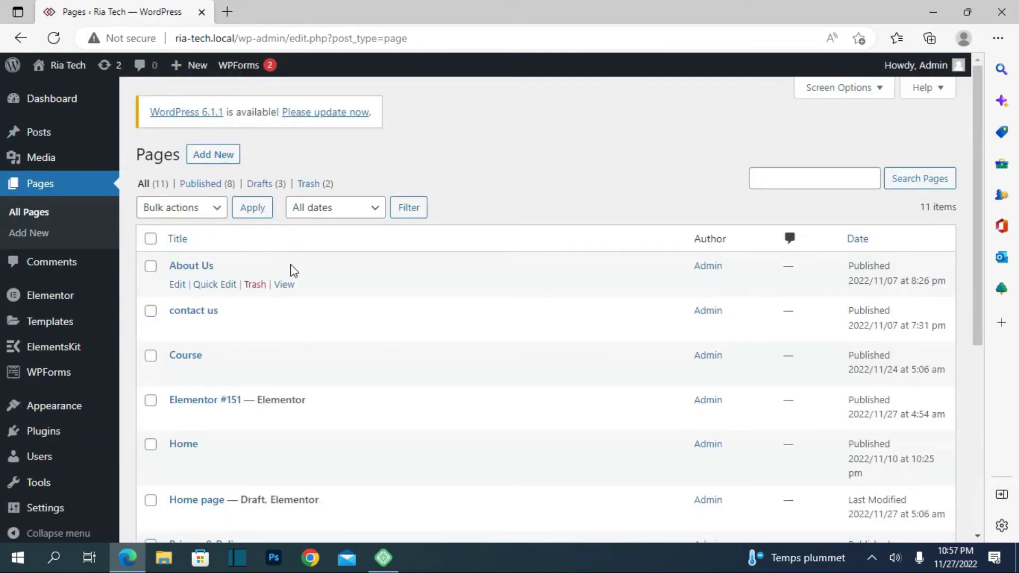
pyautogui.scroll(-4, 264, 333)
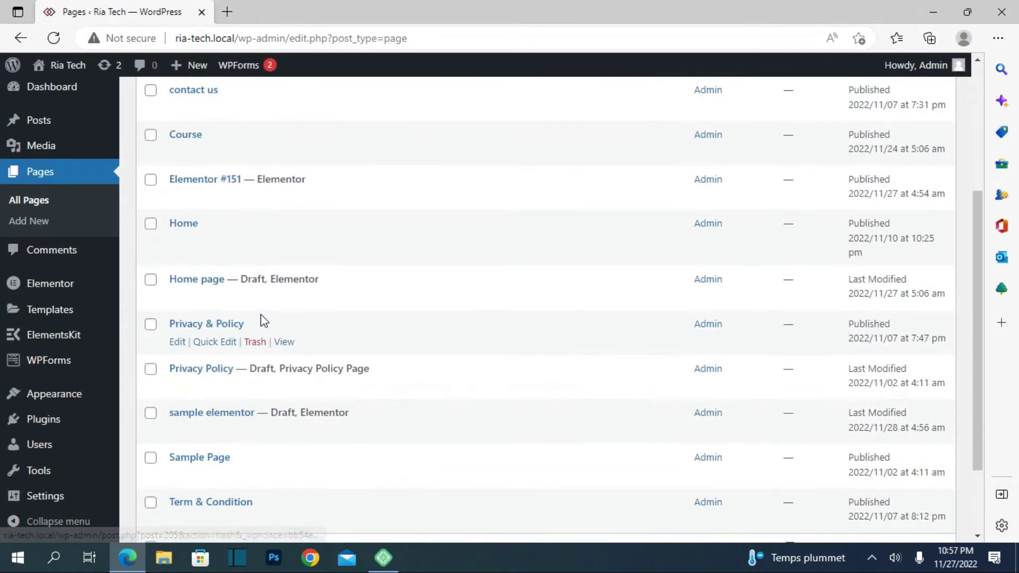
pyautogui.scroll(-2, 262, 324)
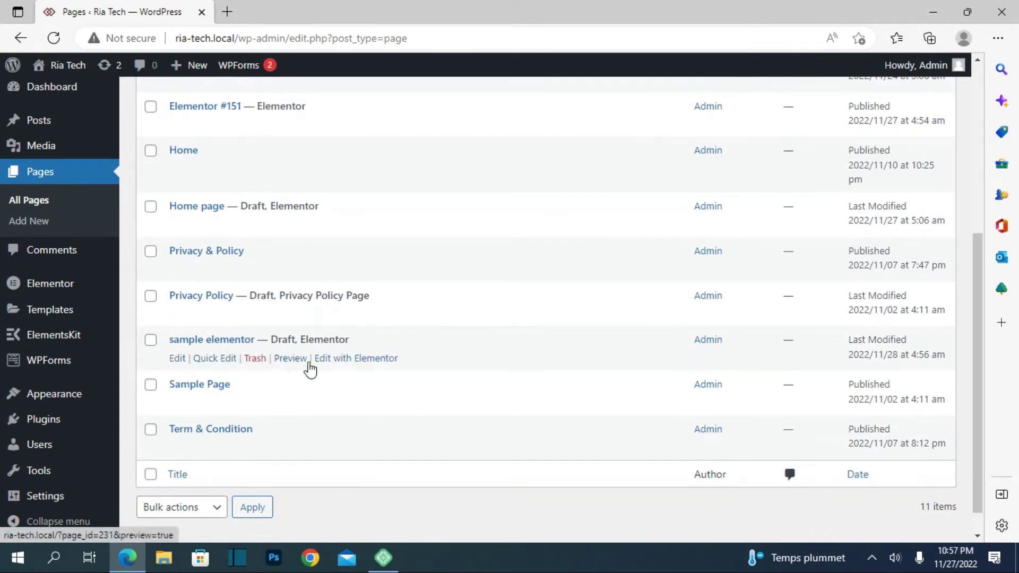
pyautogui.scroll(-1, 357, 363)
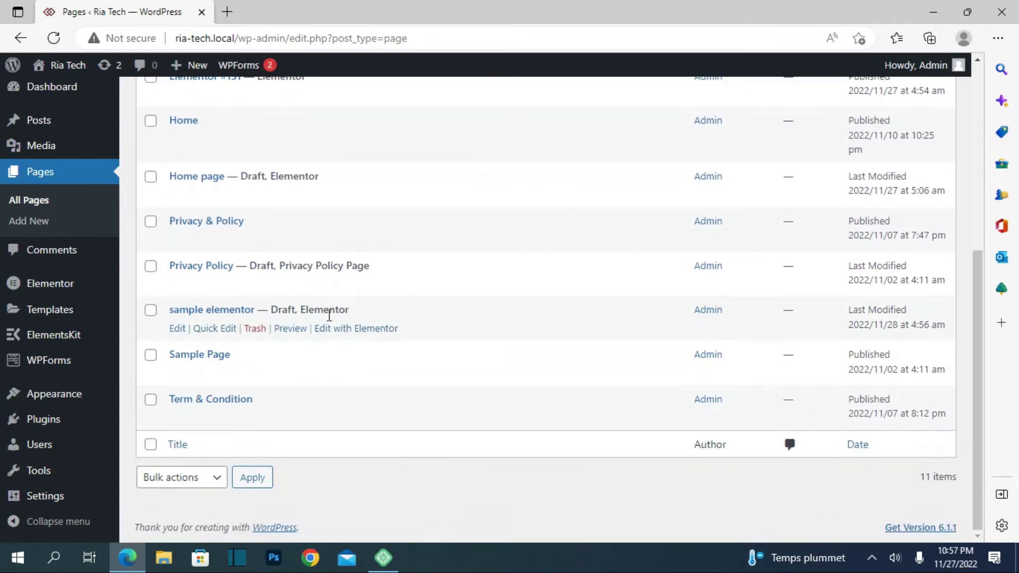
pyautogui.rightClick(332, 330)
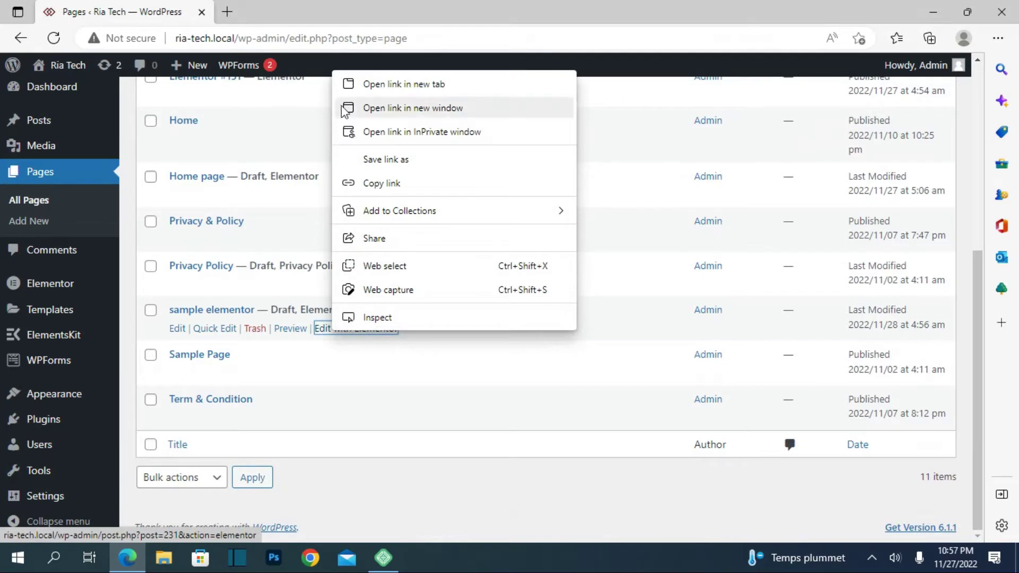
pyautogui.click(371, 85)
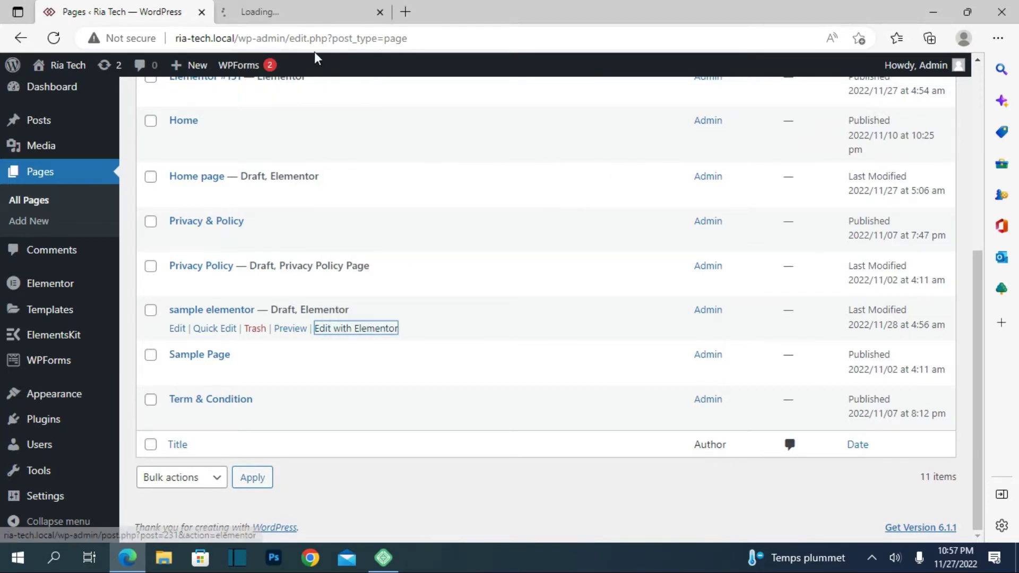
pyautogui.click(282, 16)
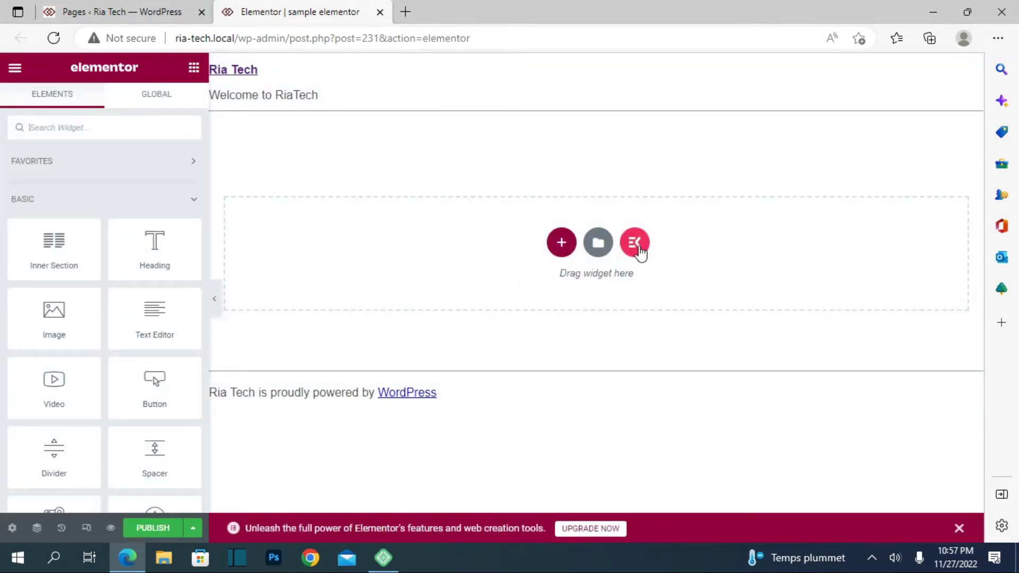
# Open the ElementsKit library from the empty page area and look through its ready-made page designs
pyautogui.click(639, 248)
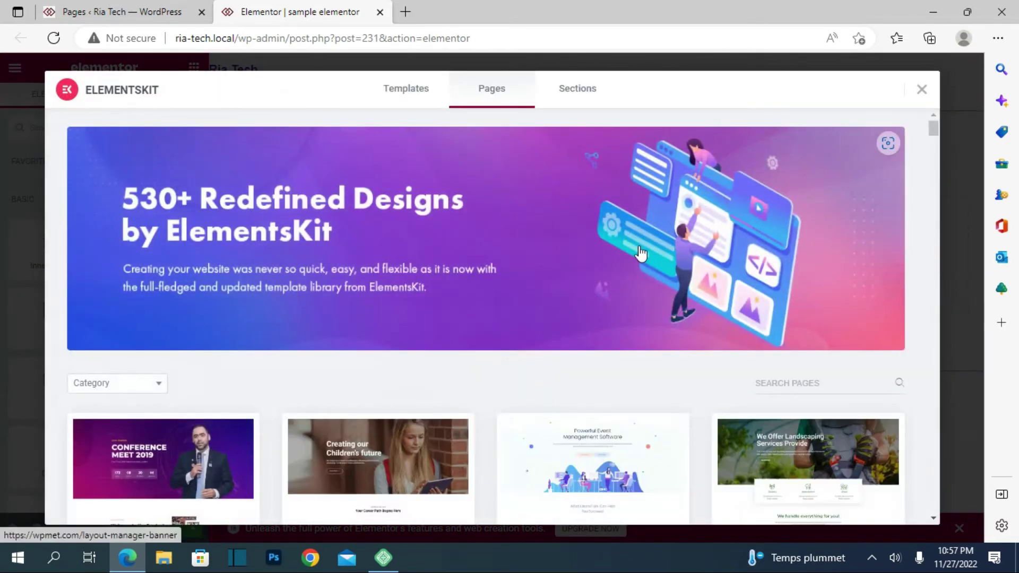
pyautogui.scroll(-3, 460, 328)
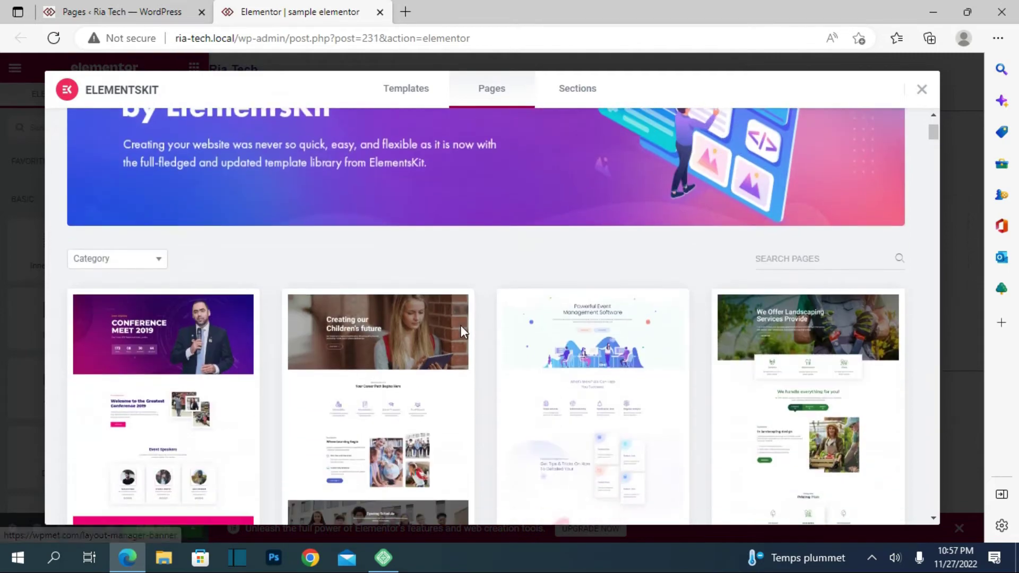
pyautogui.scroll(-4, 460, 328)
pyautogui.scroll(-5, 461, 333)
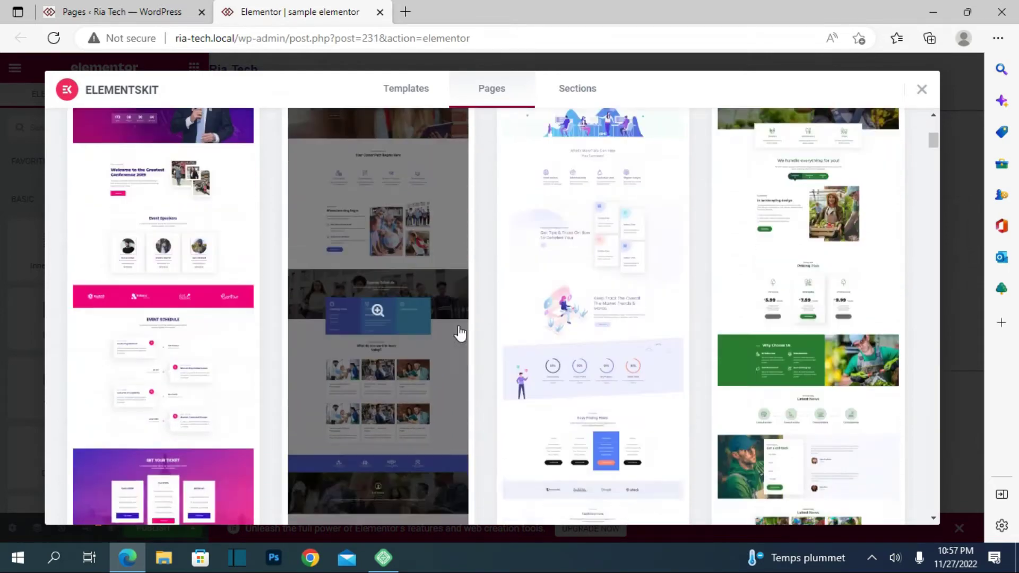
pyautogui.scroll(-7, 459, 332)
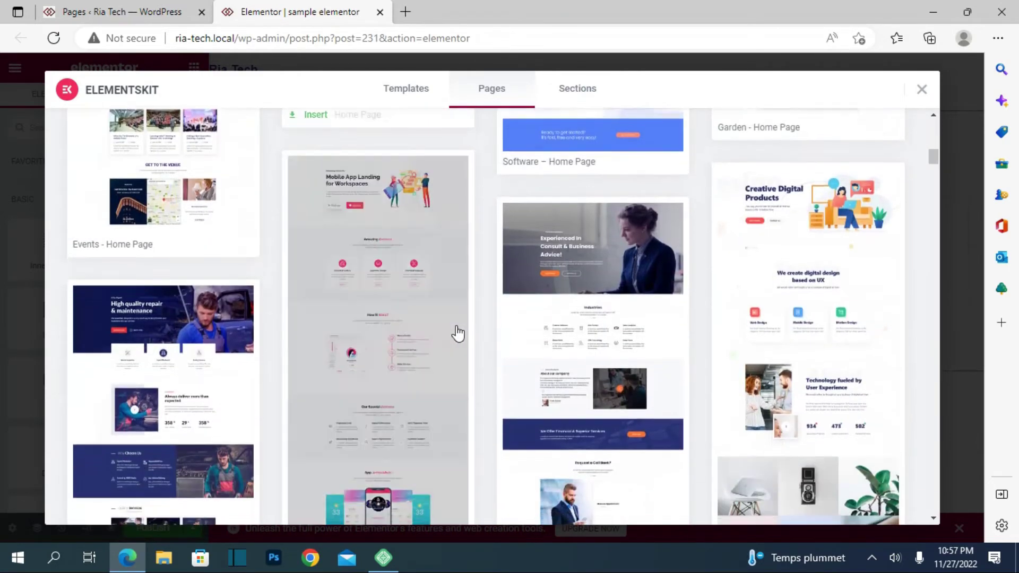
pyautogui.scroll(-15, 458, 333)
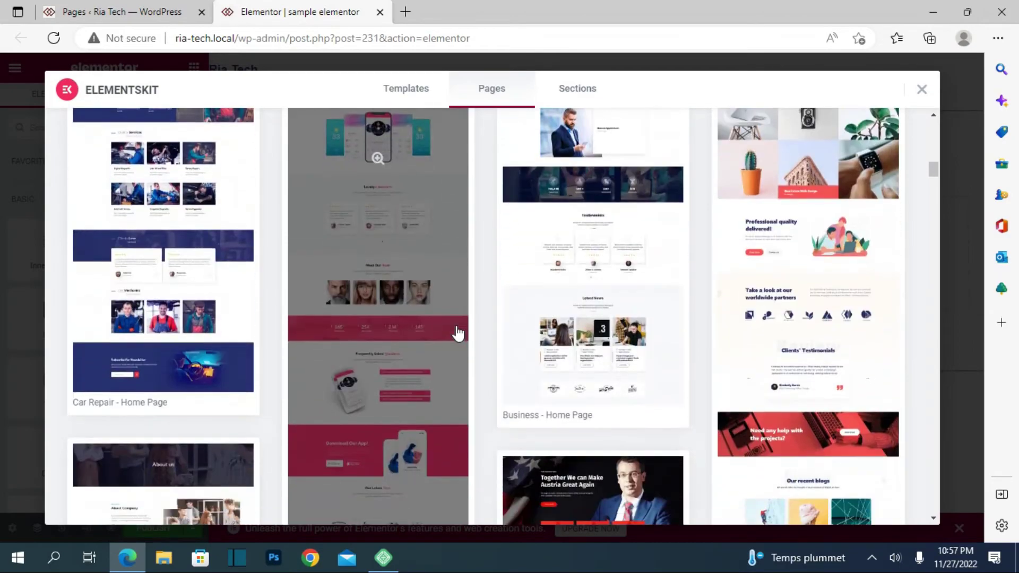
pyautogui.scroll(20, 456, 334)
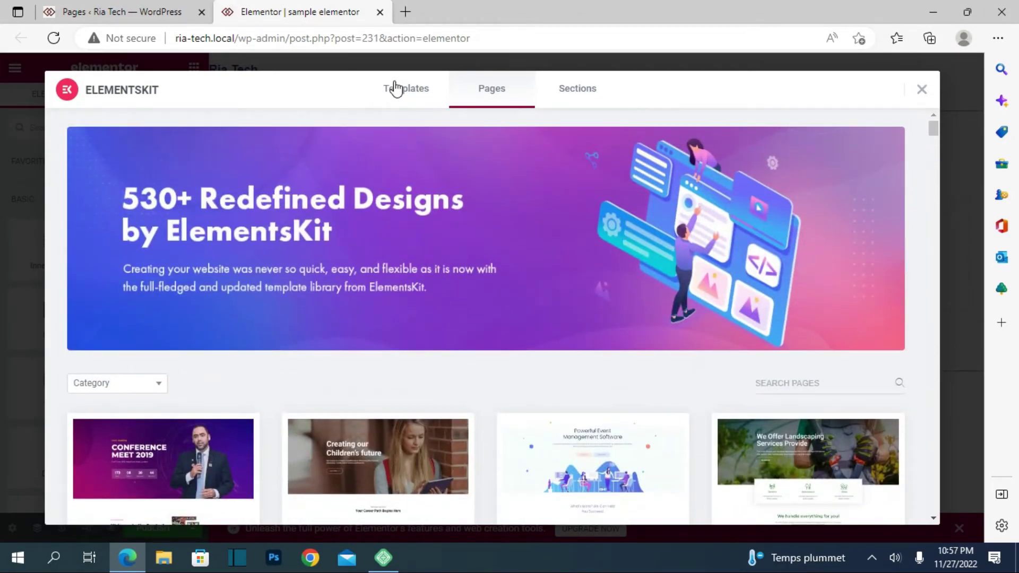
# Look through the ElementsKit templates and sections, preview Header - Section 1, and return to the section list
pyautogui.click(395, 89)
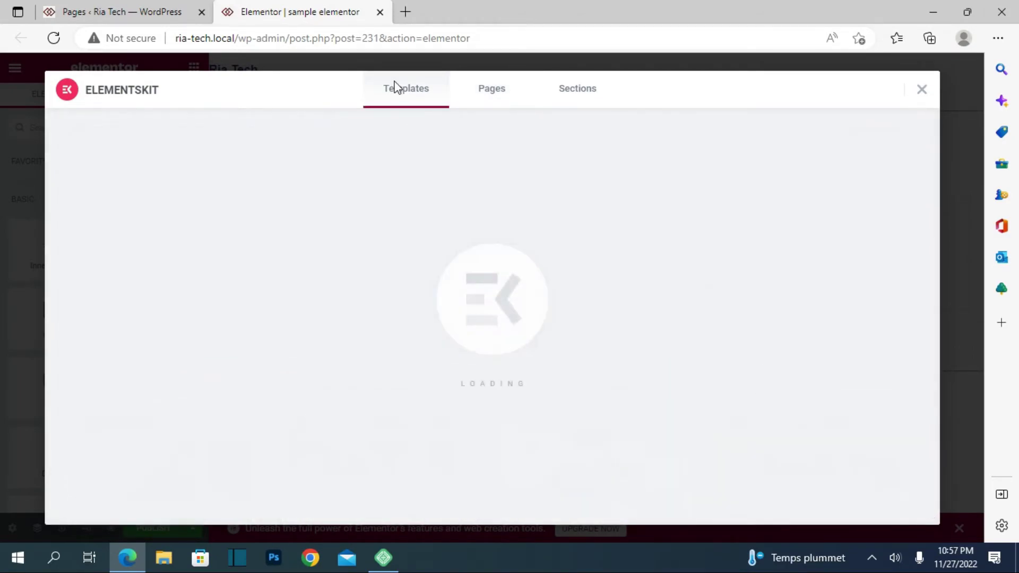
pyautogui.scroll(-4, 374, 253)
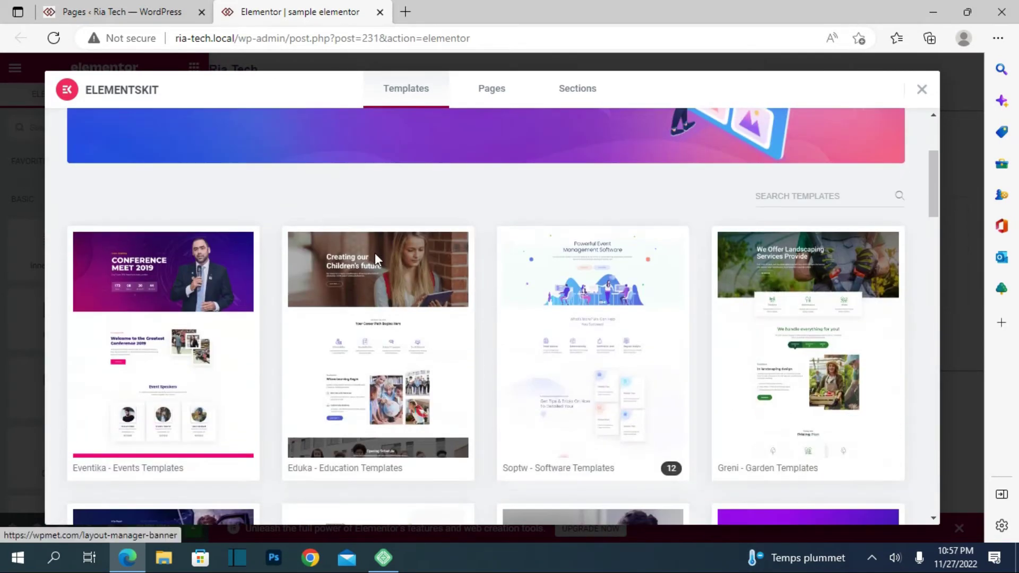
pyautogui.click(574, 94)
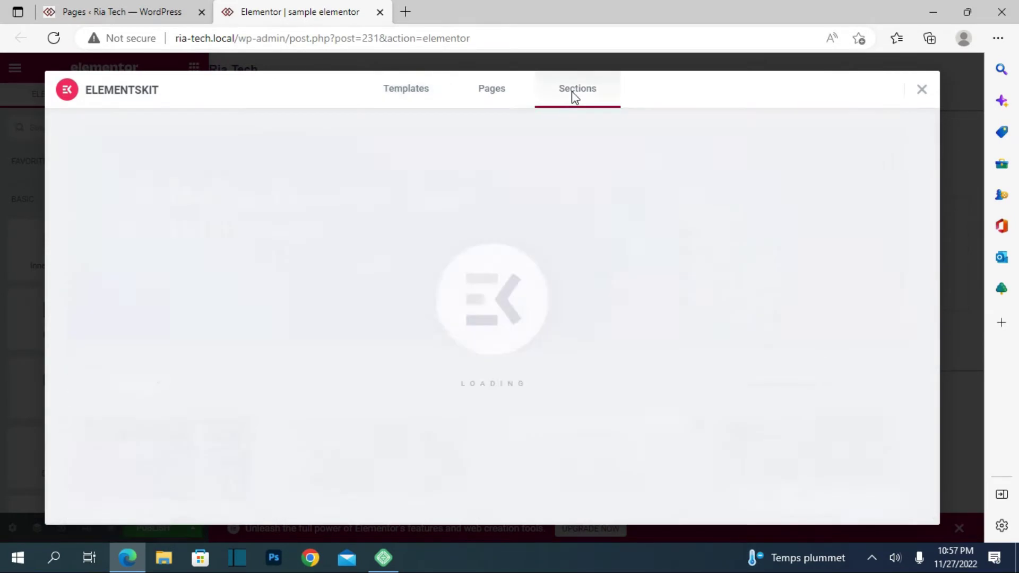
pyautogui.scroll(-5, 325, 287)
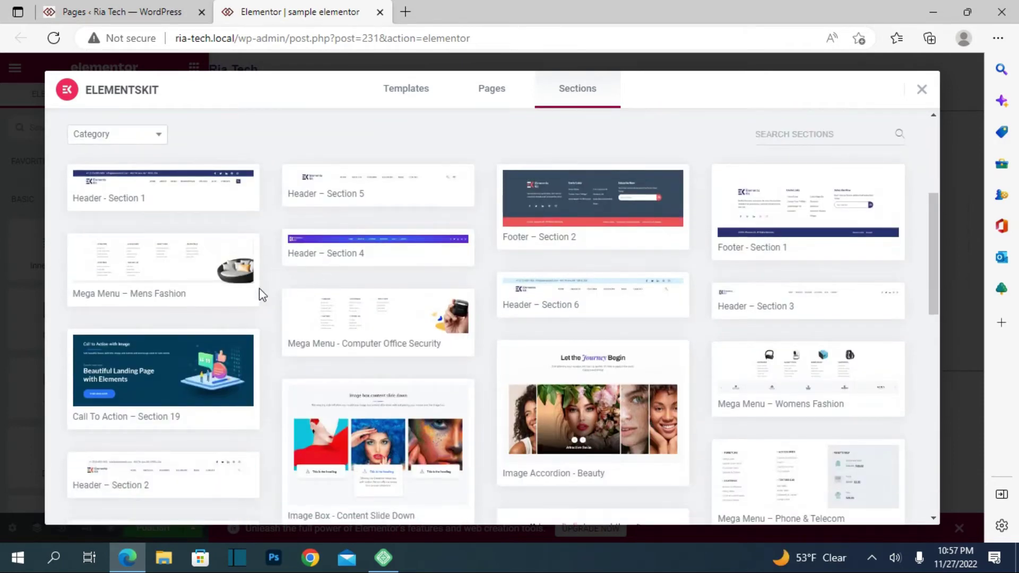
pyautogui.click(164, 185)
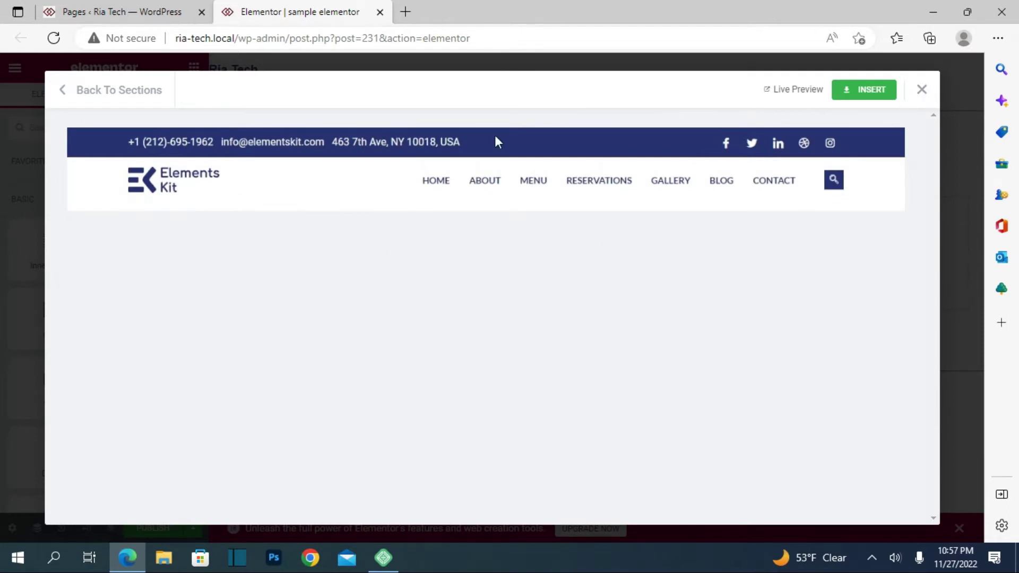
pyautogui.click(96, 103)
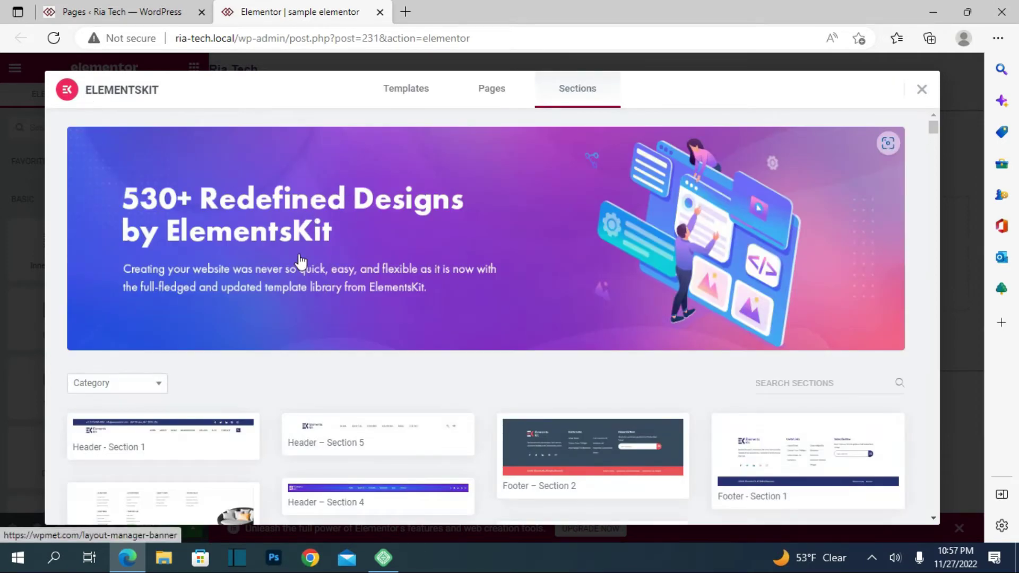
# Try out the Header – Section 6 design by inserting it into the page, and delete the inserted section
pyautogui.scroll(-5, 298, 262)
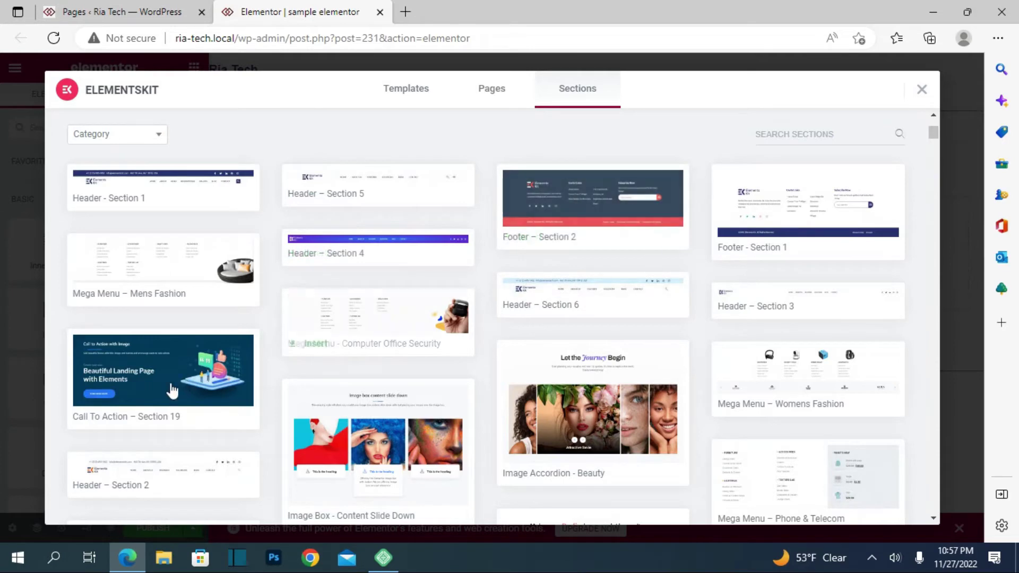
pyautogui.click(528, 304)
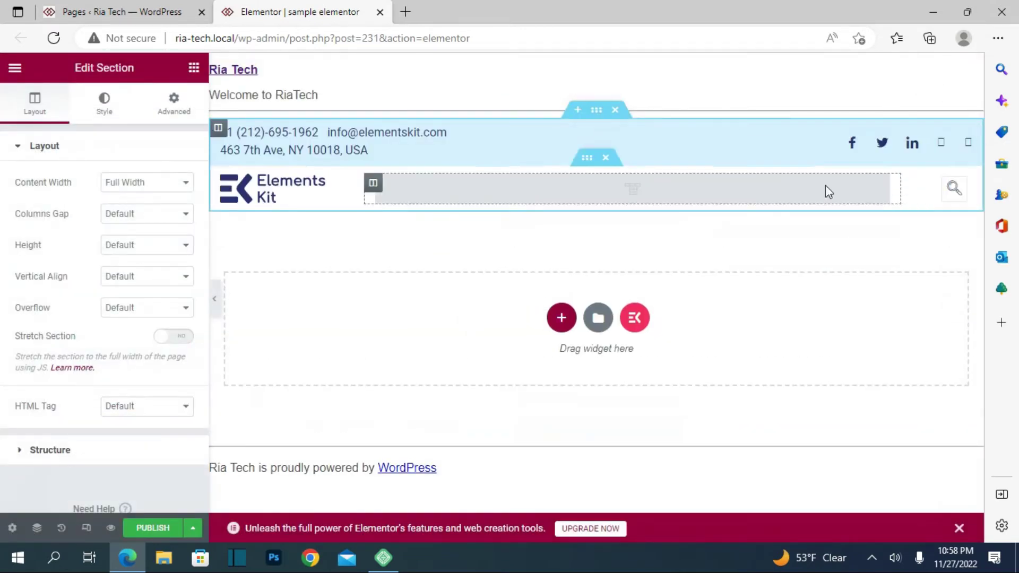
pyautogui.click(614, 110)
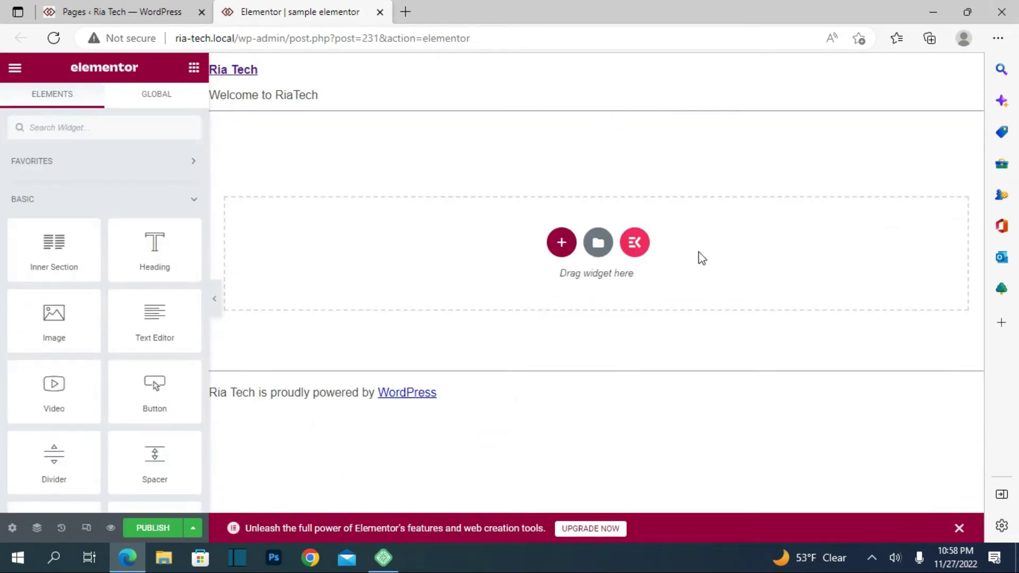
# Preview Header – Section 3 from the ElementsKit sections, insert it into the page, and delete the inserted section
pyautogui.click(635, 244)
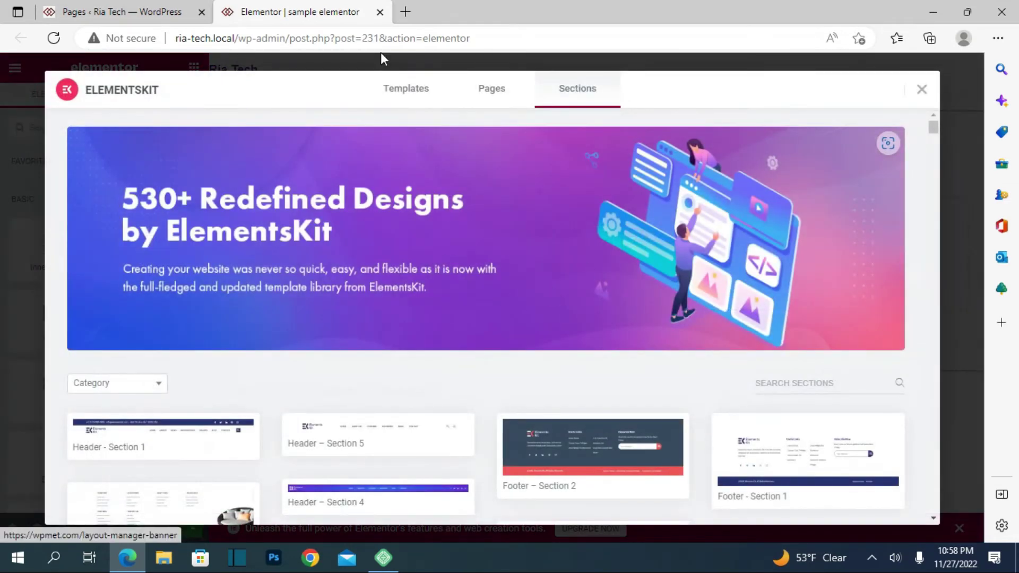
pyautogui.scroll(-5, 413, 260)
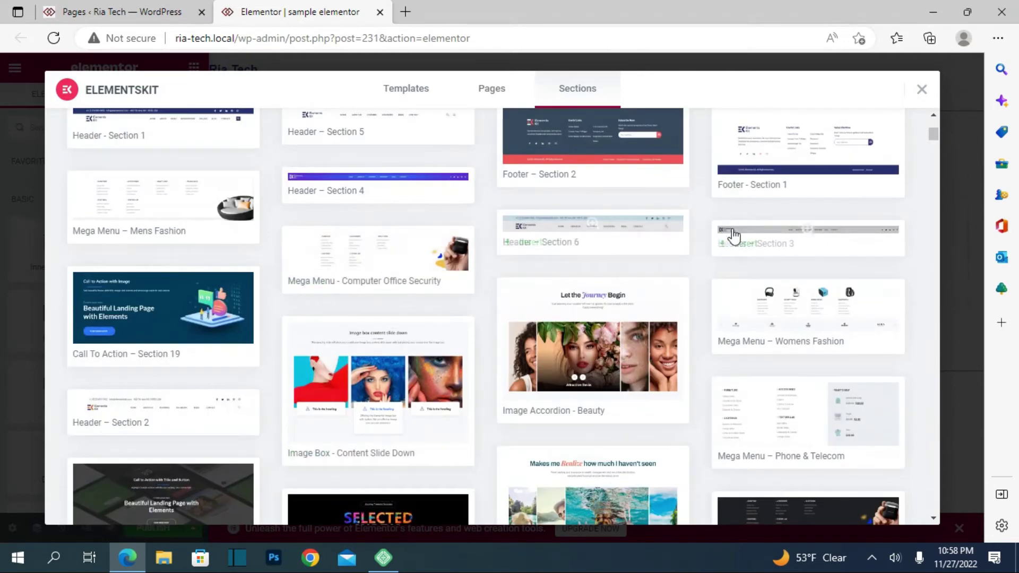
pyautogui.click(804, 234)
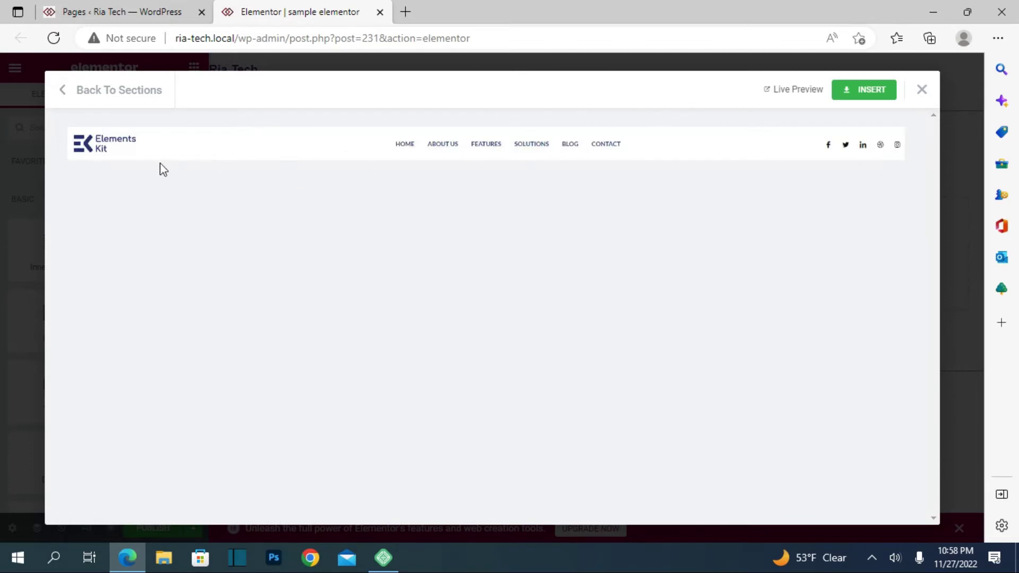
pyautogui.click(870, 92)
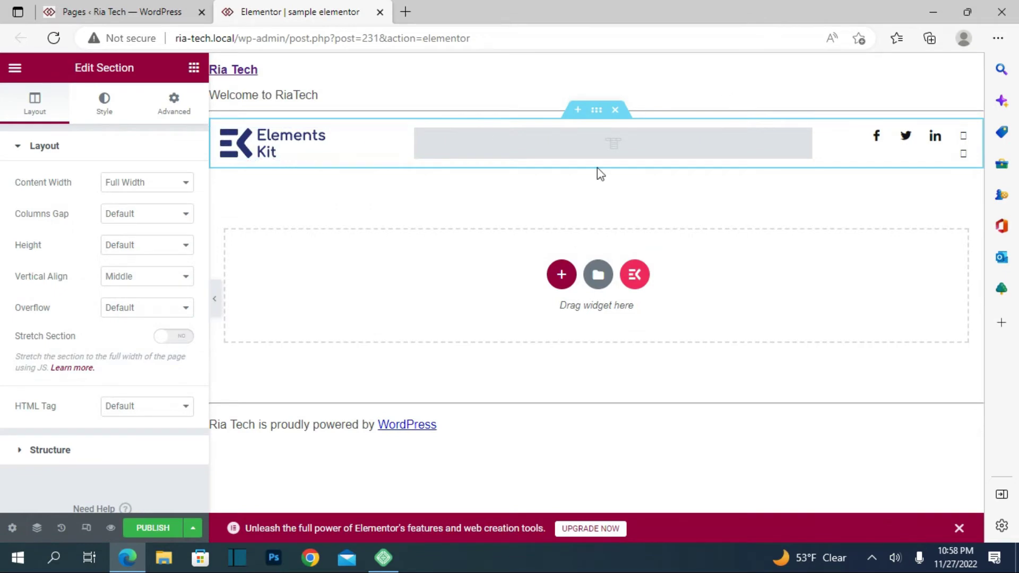
pyautogui.click(614, 110)
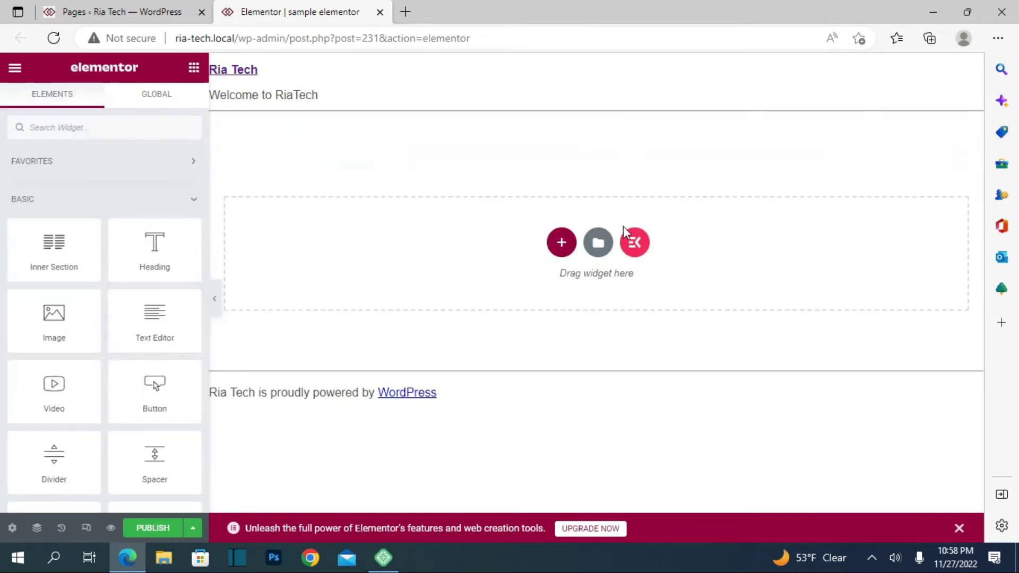
# Preview Header – Section 2 from the ElementsKit sections and insert it into the page
pyautogui.click(634, 242)
pyautogui.scroll(-2, 528, 254)
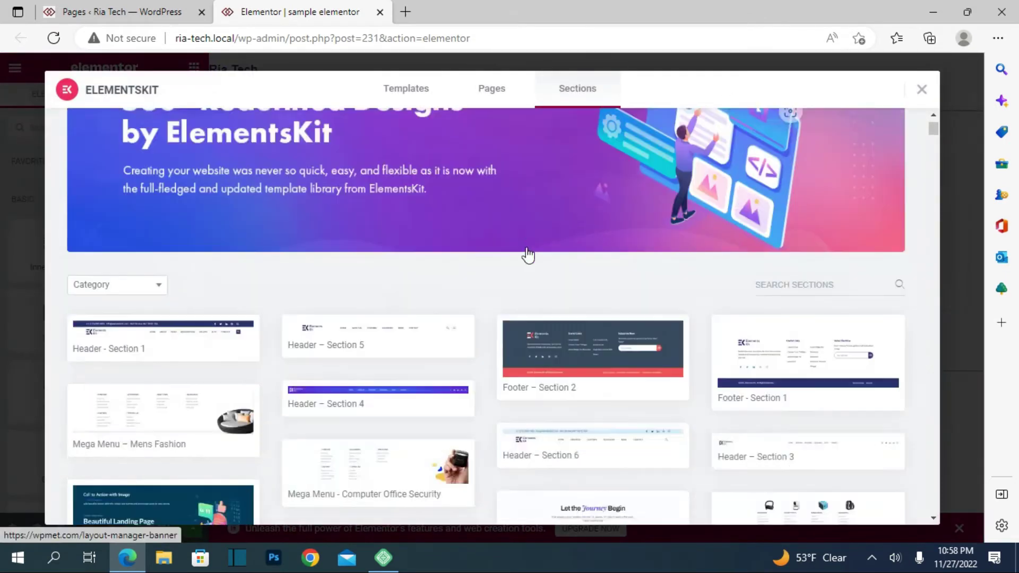
pyautogui.scroll(-8, 527, 250)
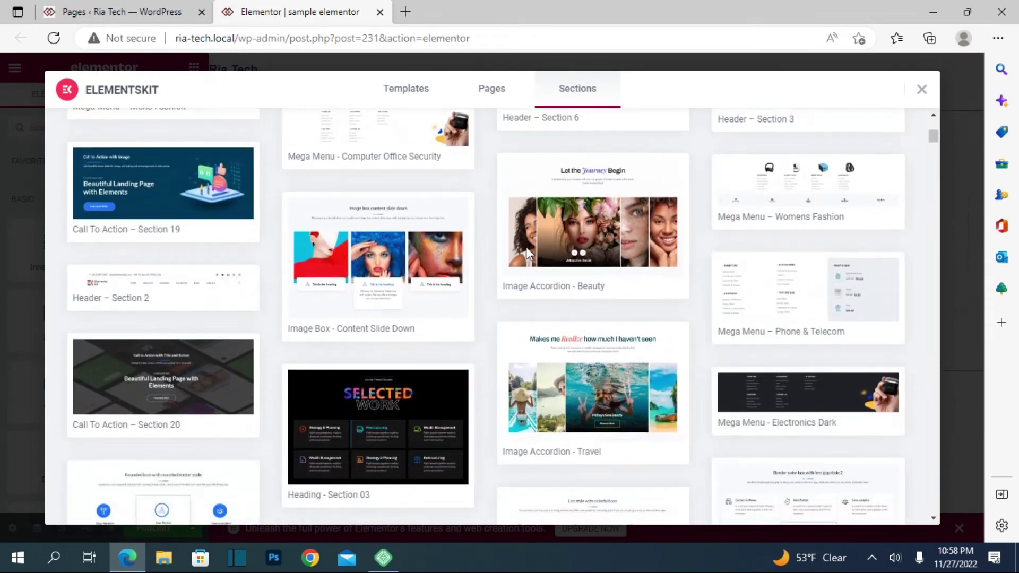
pyautogui.moveTo(150, 296)
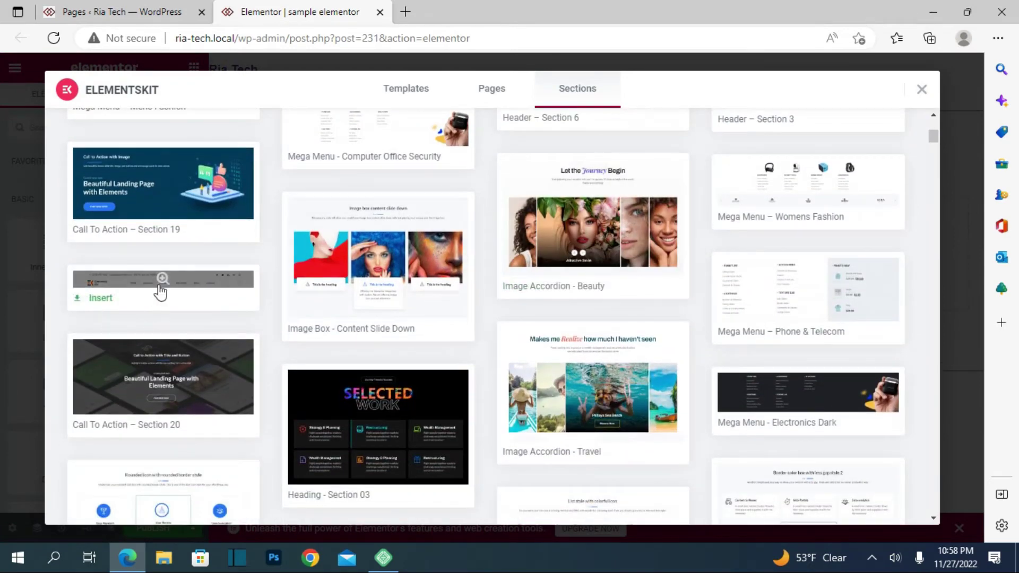
pyautogui.click(162, 279)
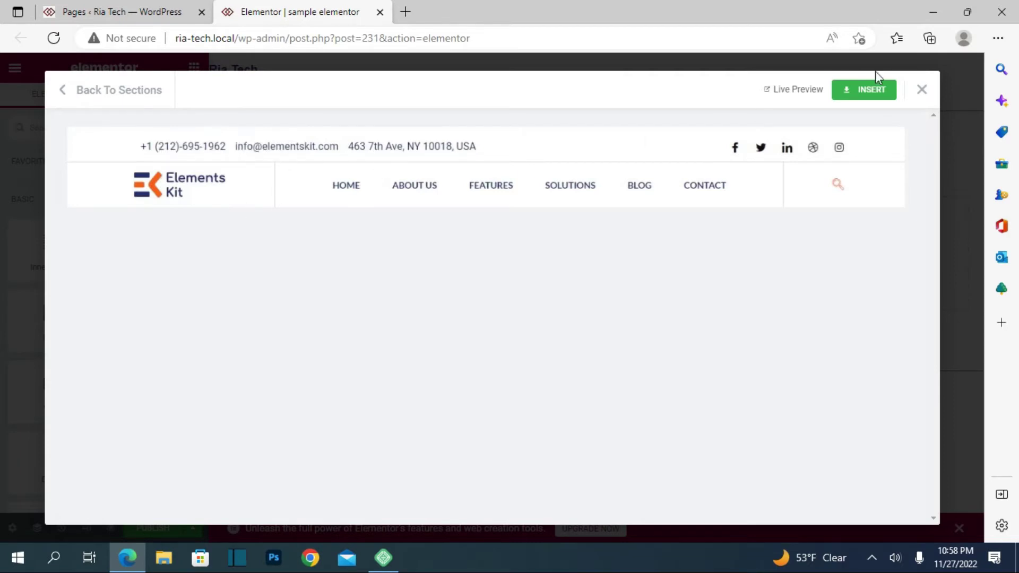
pyautogui.click(851, 96)
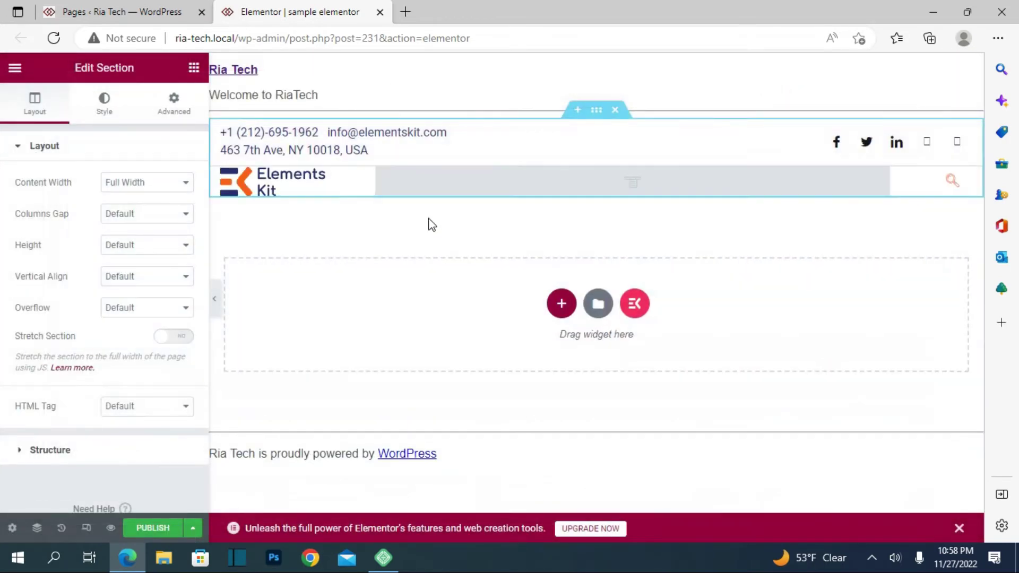
# Try removing the phone number item from the header's contact icon list, and undo the removal
pyautogui.click(303, 147)
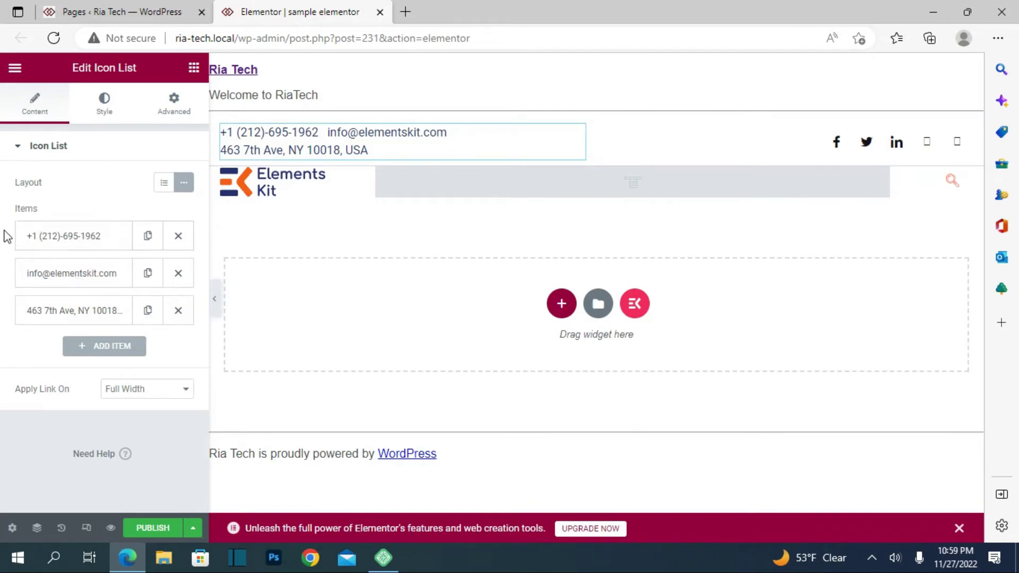
pyautogui.click(96, 243)
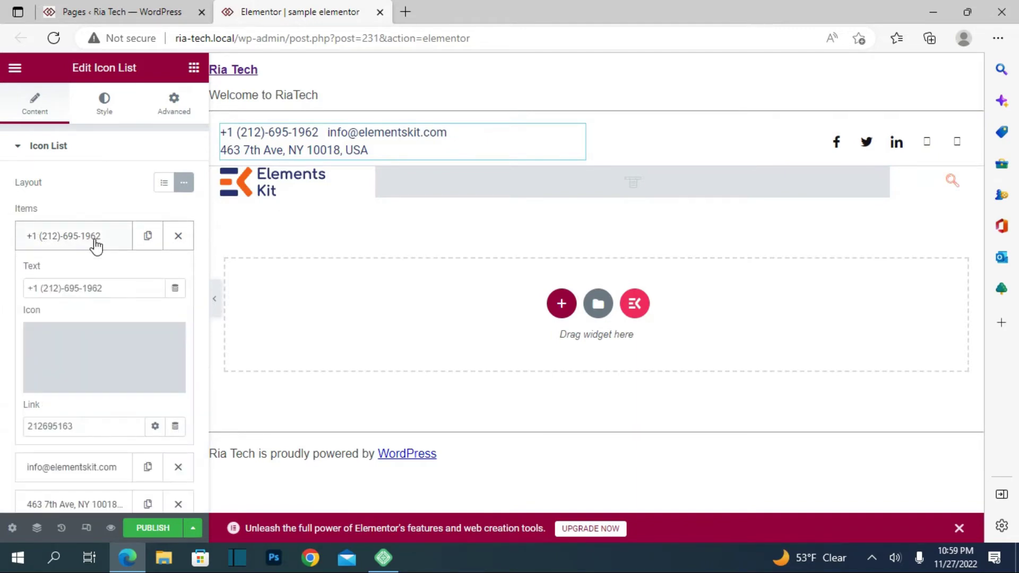
pyautogui.moveTo(70, 335)
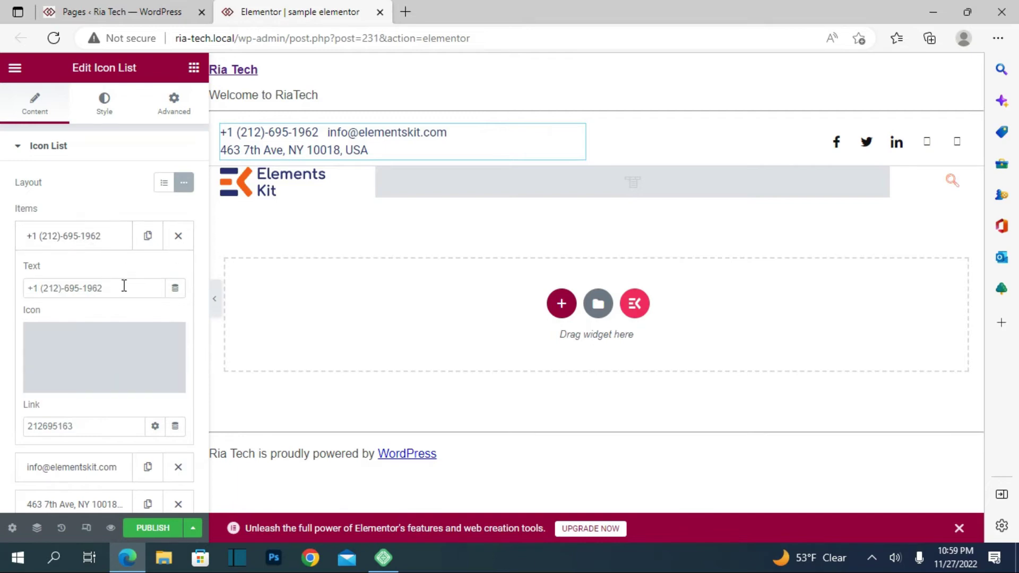
pyautogui.click(177, 236)
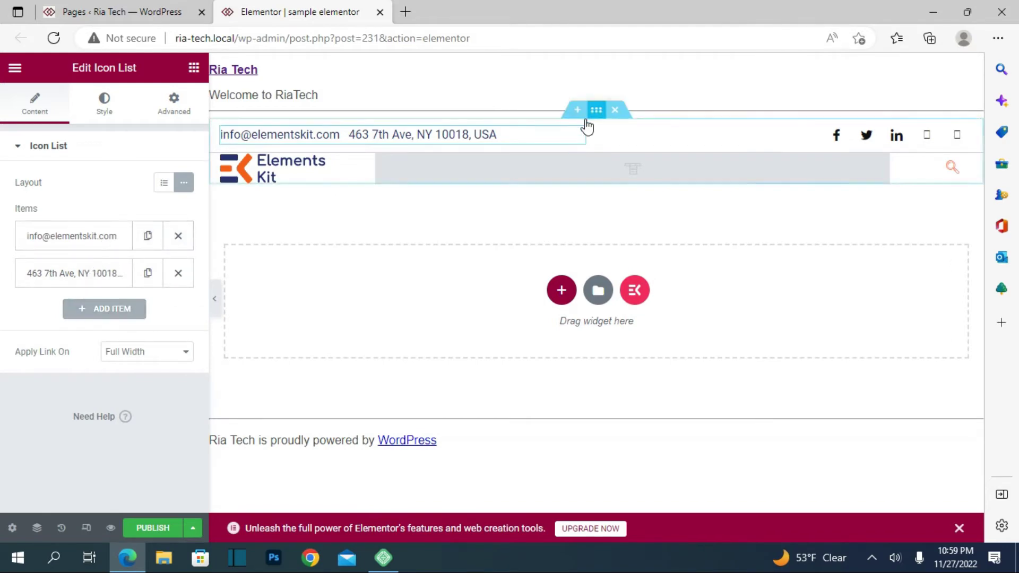
pyautogui.hotkey('ctrl', 'z')
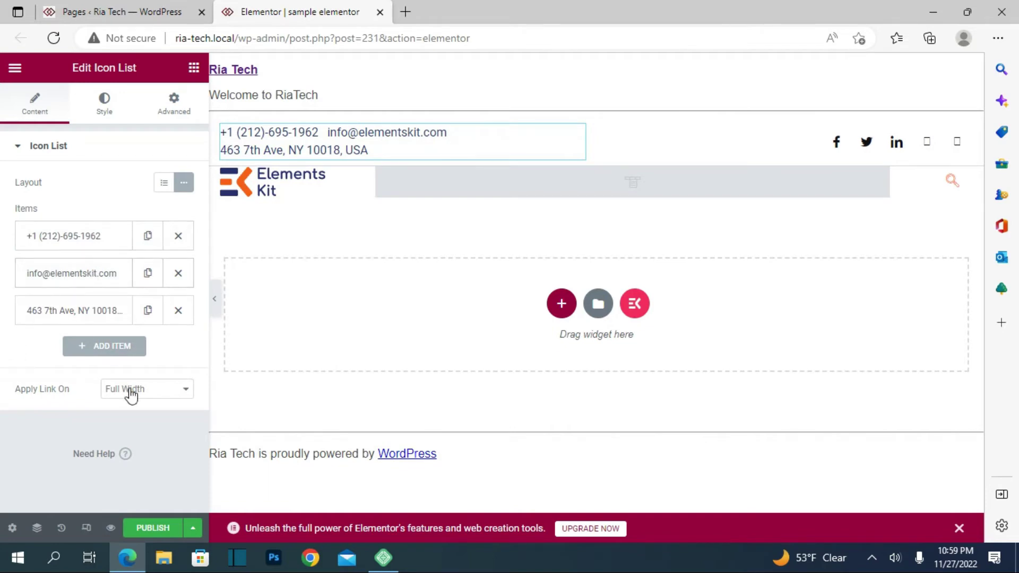
# Try adding a new item and duplicating the email item in the contact icon list, deleting each extra item again
pyautogui.click(132, 347)
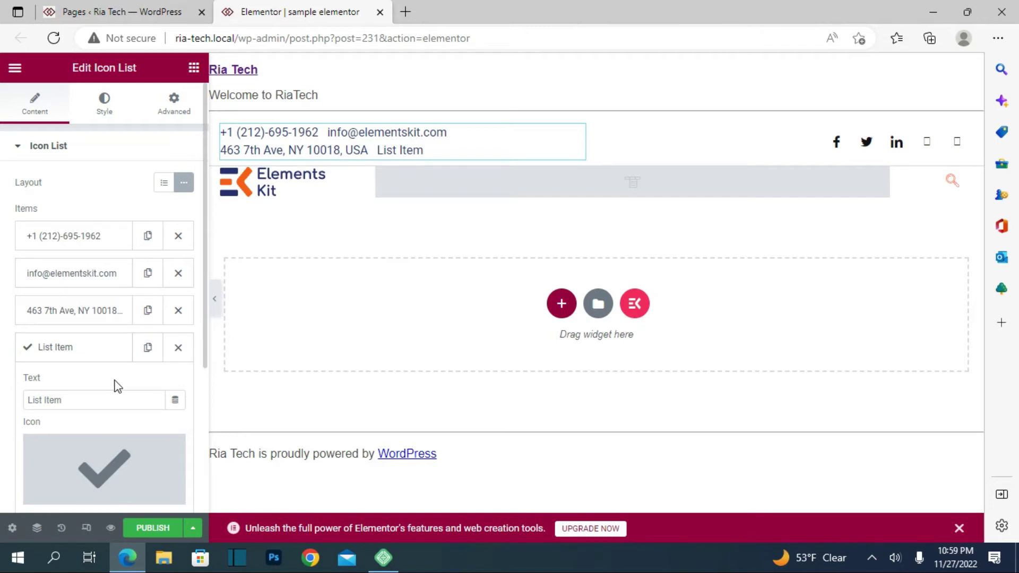
pyautogui.click(177, 348)
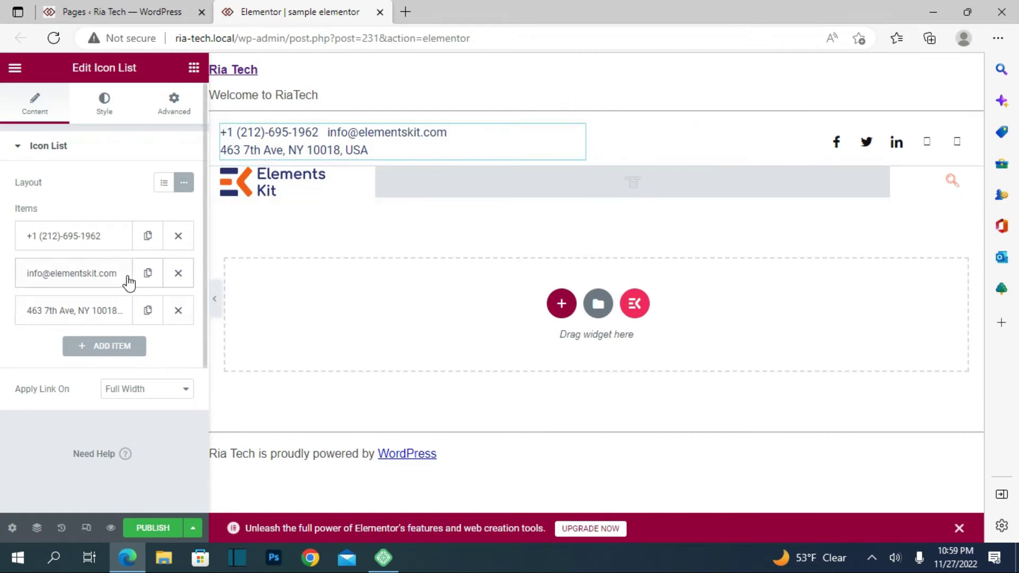
pyautogui.click(147, 274)
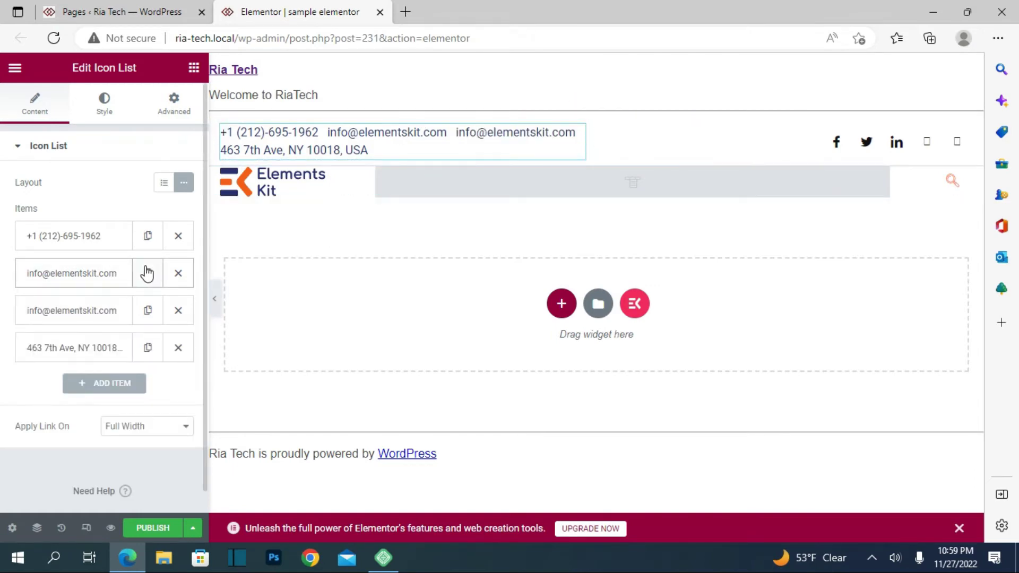
pyautogui.click(179, 313)
# Expand the phone number item in the contact icon list and examine its text, icon and link settings
pyautogui.click(101, 236)
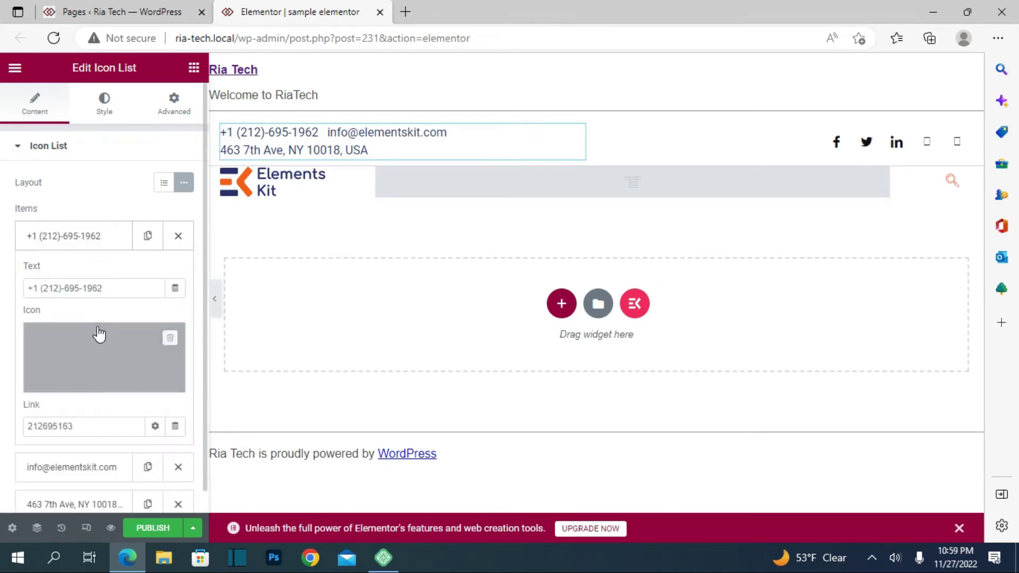
pyautogui.scroll(-3, 95, 404)
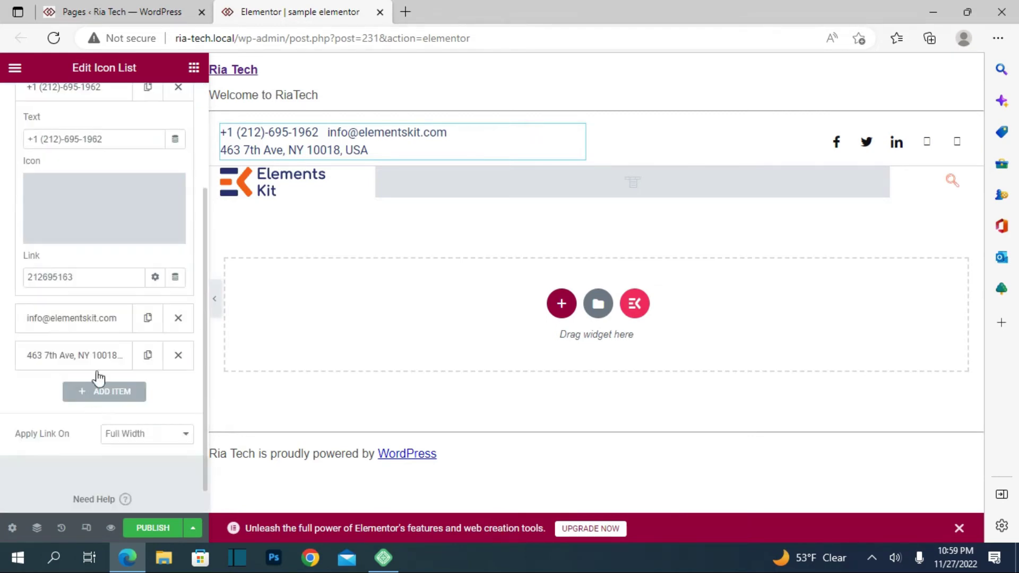
pyautogui.click(106, 275)
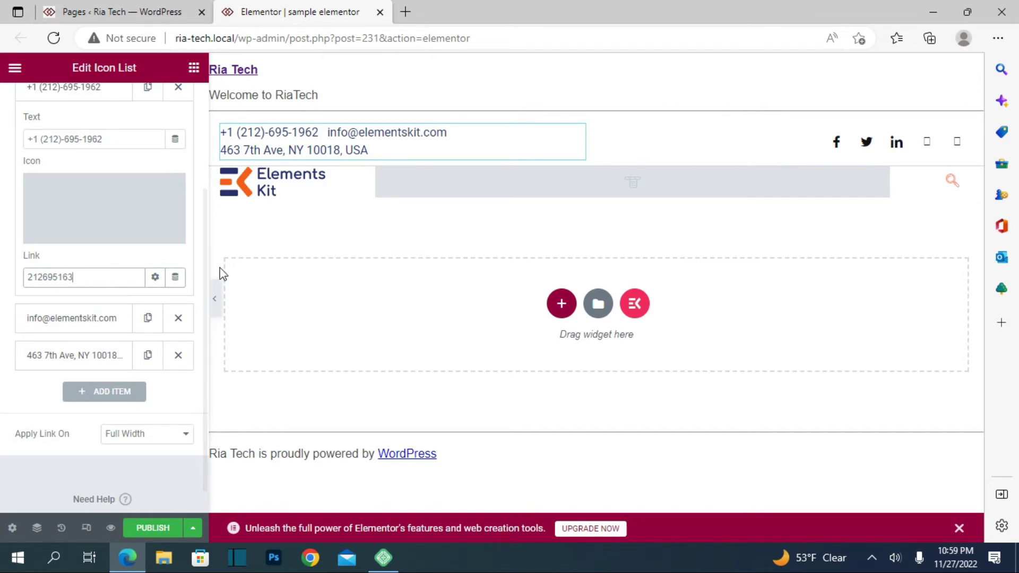
# Open the header's social icons for editing and review the Facebook item's label, link and style settings
pyautogui.click(820, 155)
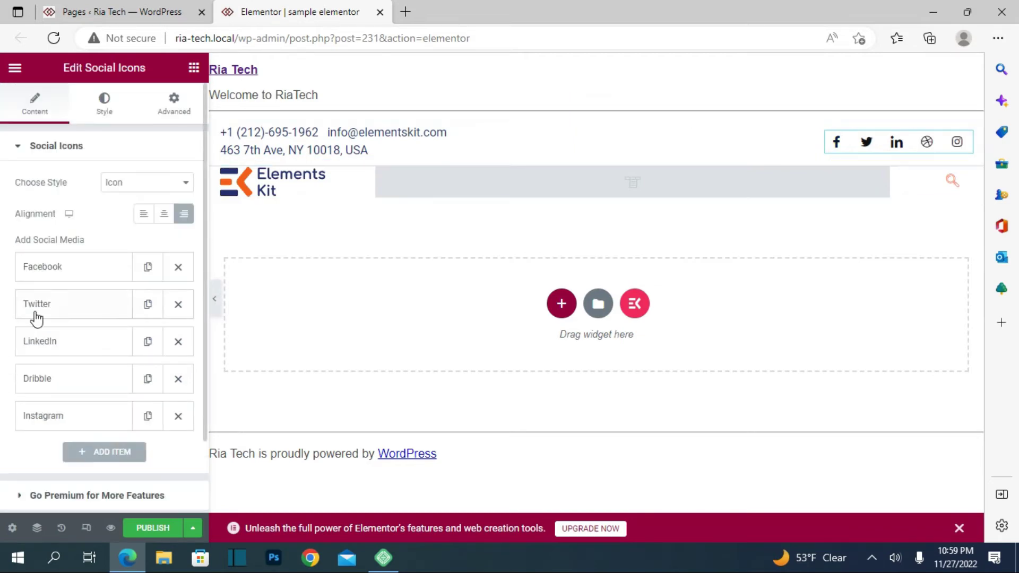
pyautogui.click(85, 278)
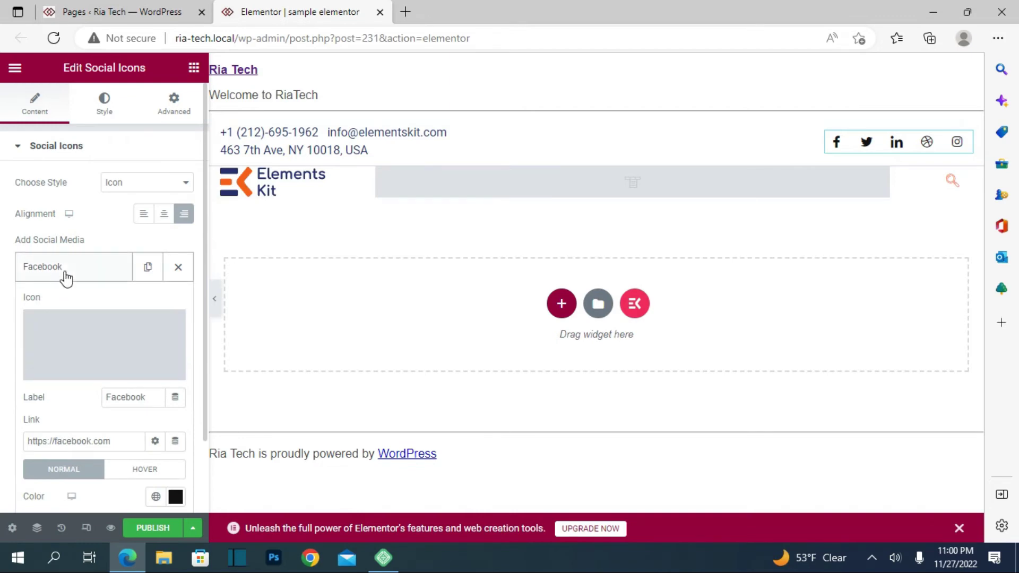
pyautogui.scroll(-5, 59, 297)
pyautogui.scroll(4, 53, 340)
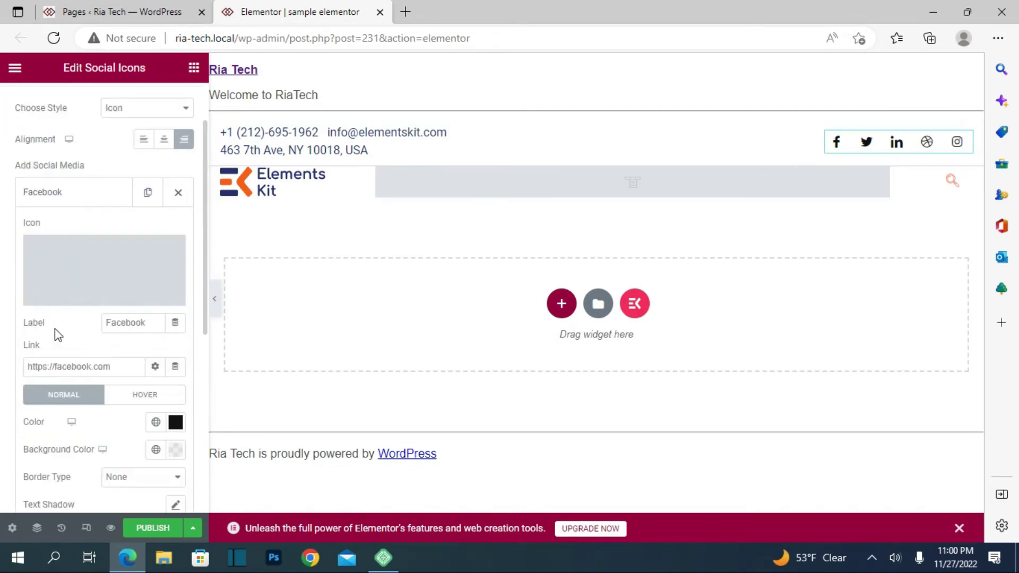
pyautogui.click(124, 371)
# Set the Facebook icon's normal color to the bright violet #6029D5, trying several shades in the color picker
pyautogui.scroll(-1, 119, 372)
pyautogui.click(176, 347)
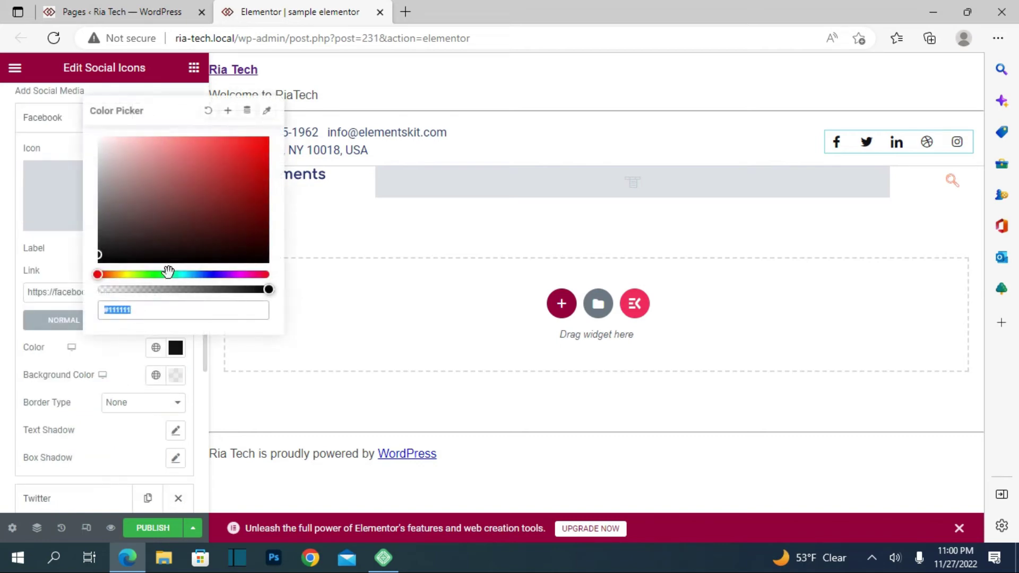
pyautogui.click(180, 219)
pyautogui.click(183, 199)
pyautogui.click(151, 182)
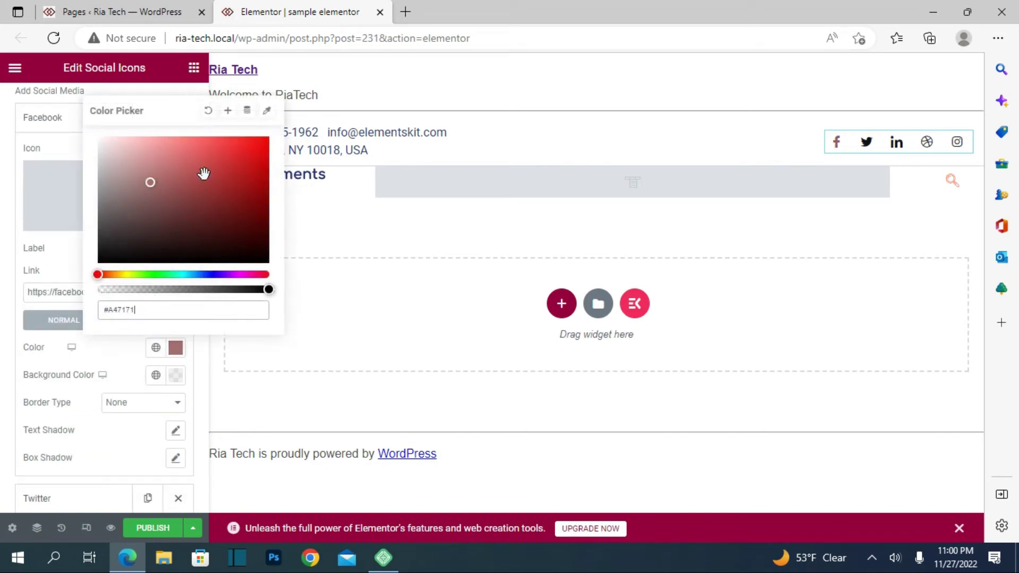
pyautogui.click(244, 165)
pyautogui.click(244, 202)
pyautogui.click(223, 256)
pyautogui.click(201, 210)
pyautogui.click(216, 183)
pyautogui.click(220, 274)
pyautogui.click(222, 211)
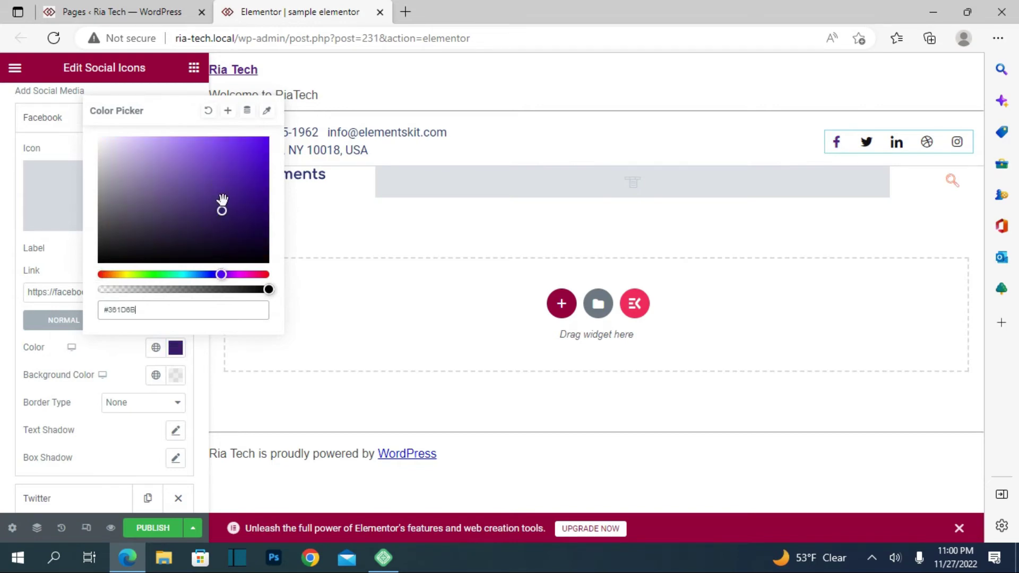
pyautogui.click(216, 184)
pyautogui.click(235, 183)
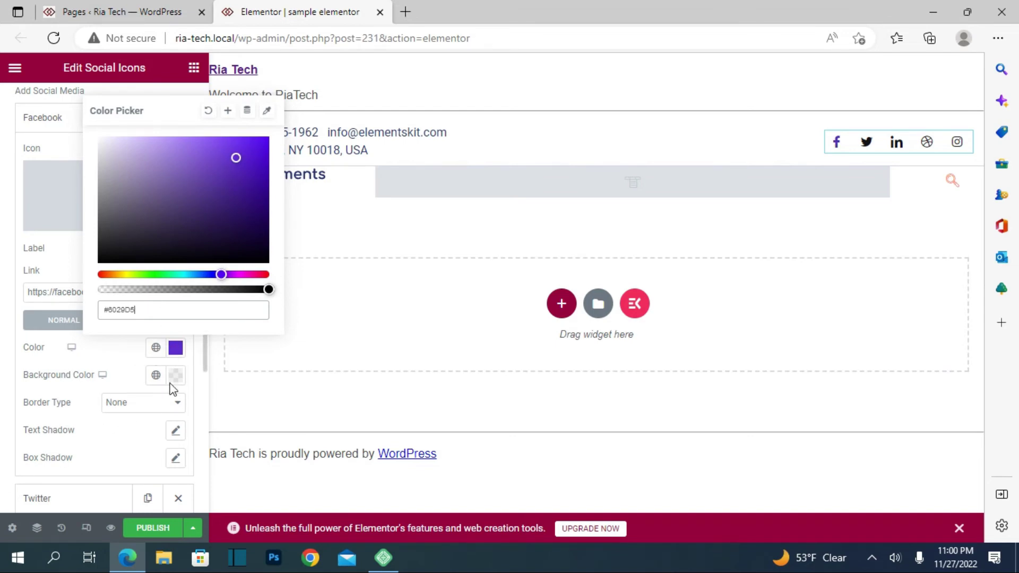
# Try a Dotted border type on the Facebook icon, and set the border type back to None
pyautogui.click(180, 405)
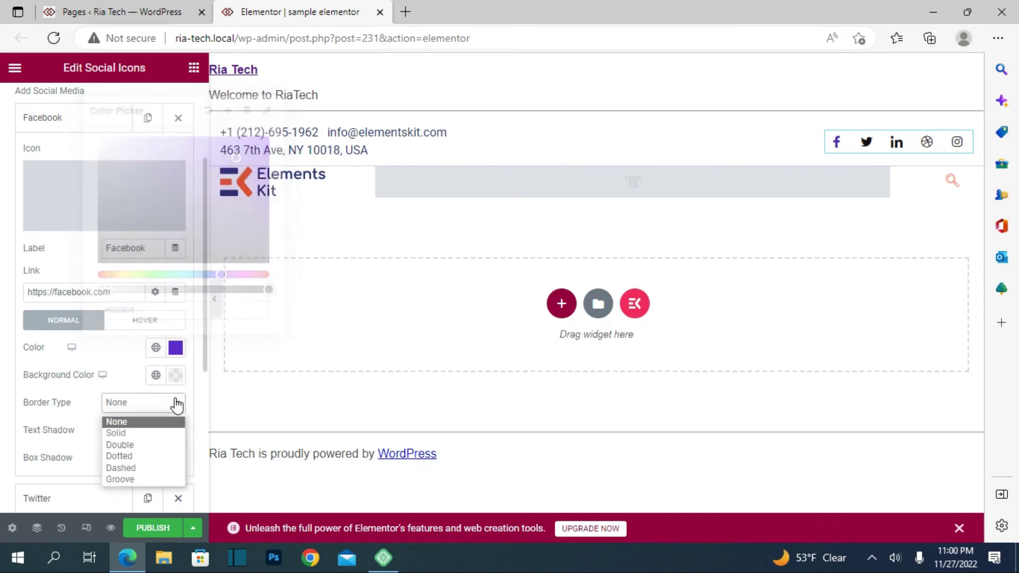
pyautogui.click(139, 456)
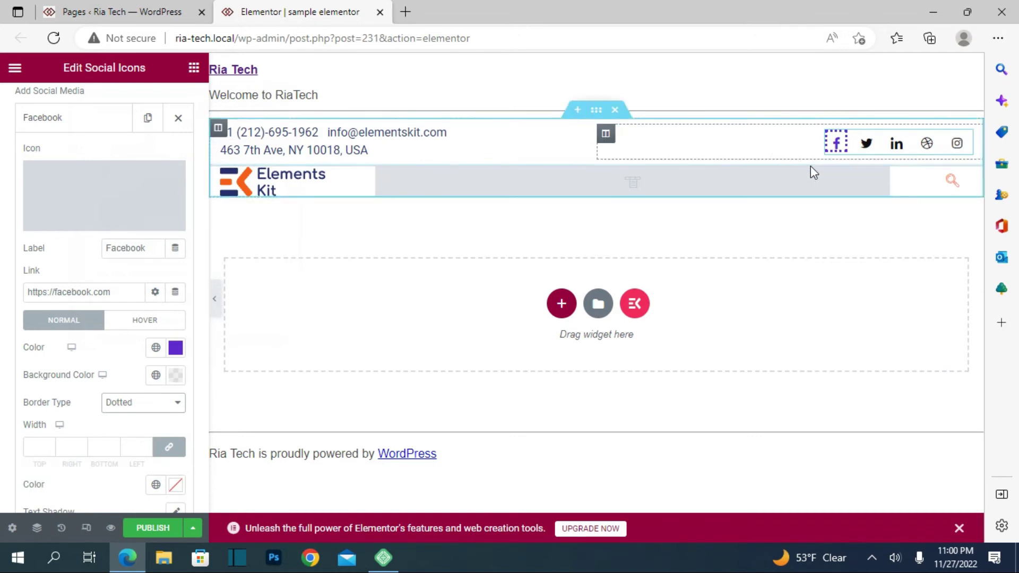
pyautogui.click(168, 408)
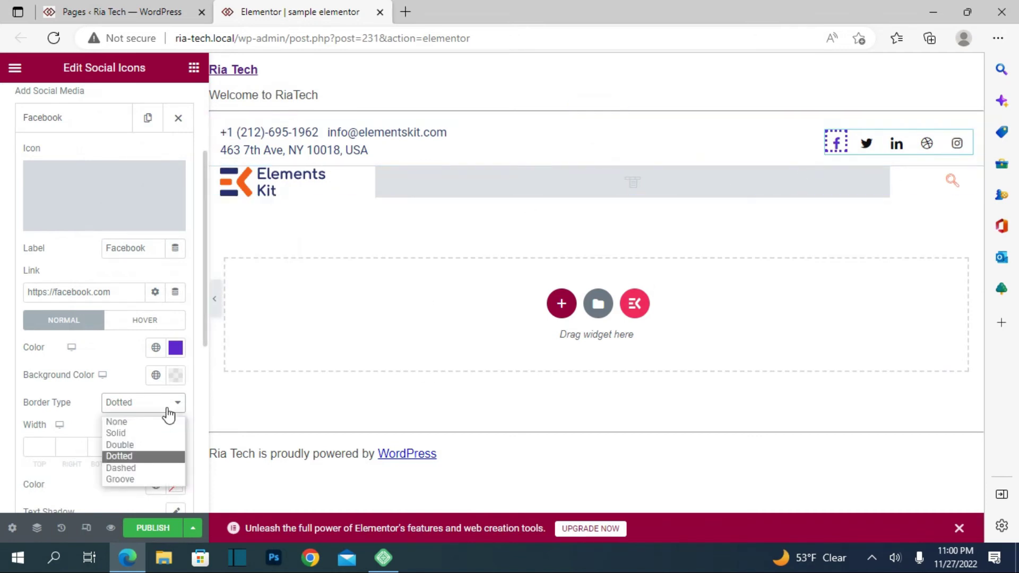
pyautogui.click(119, 421)
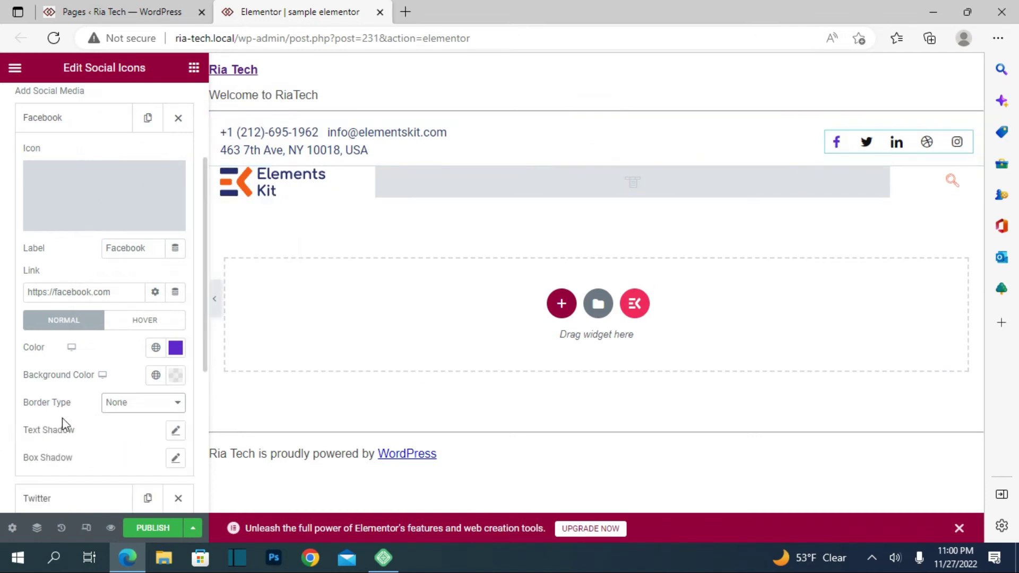
# Try adding another item to the social icons, and delete the extra Facebook item
pyautogui.scroll(-4, 63, 419)
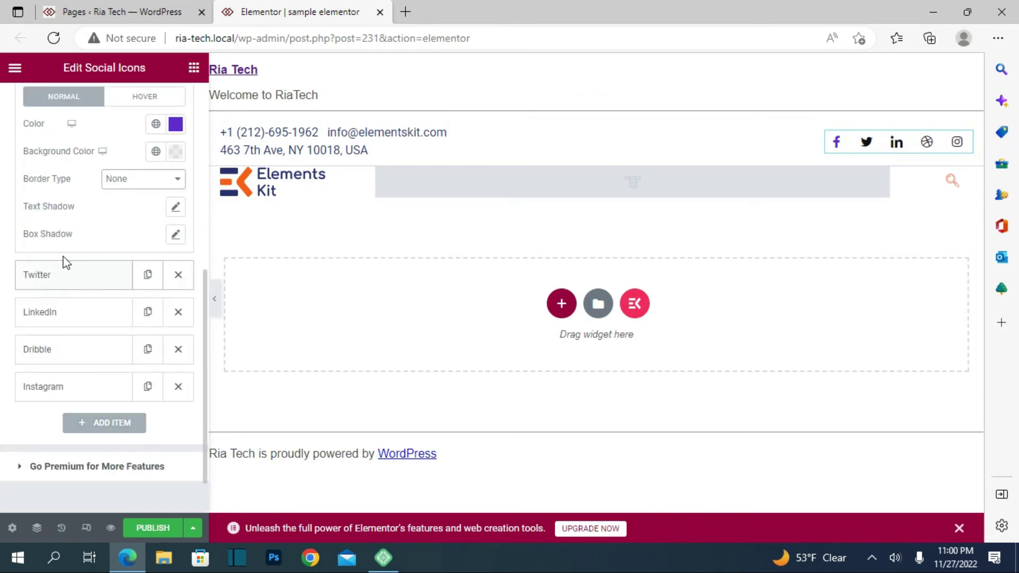
pyautogui.click(113, 423)
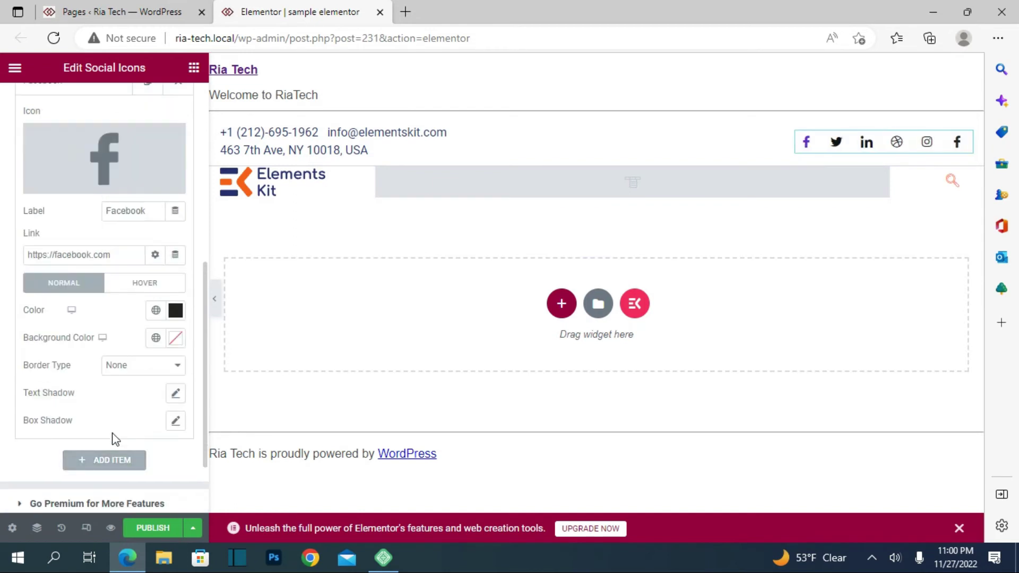
pyautogui.scroll(1, 95, 318)
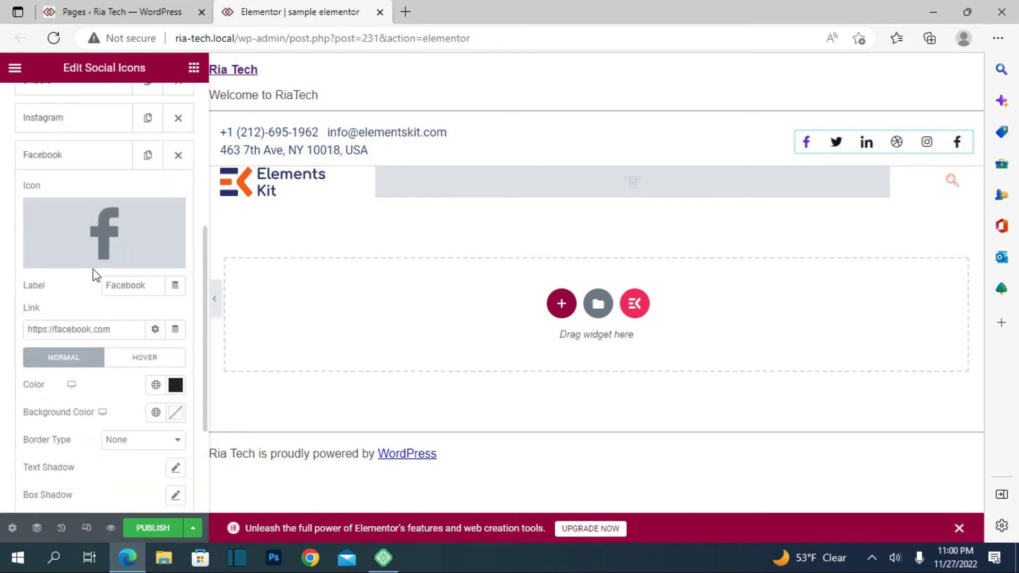
pyautogui.click(179, 156)
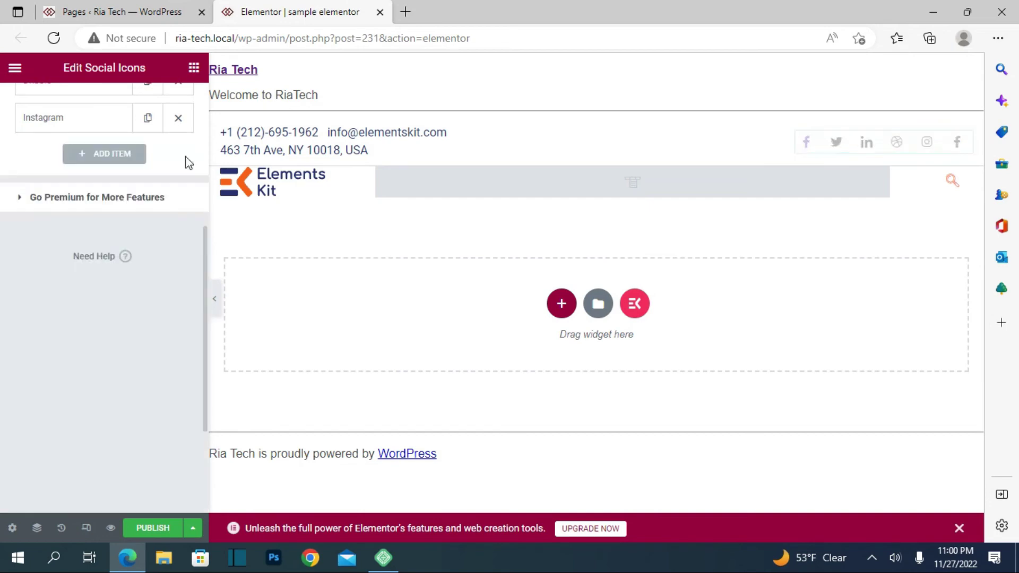
# Browse the media library for the header's logo image, and close it without choosing a replacement
pyautogui.click(309, 190)
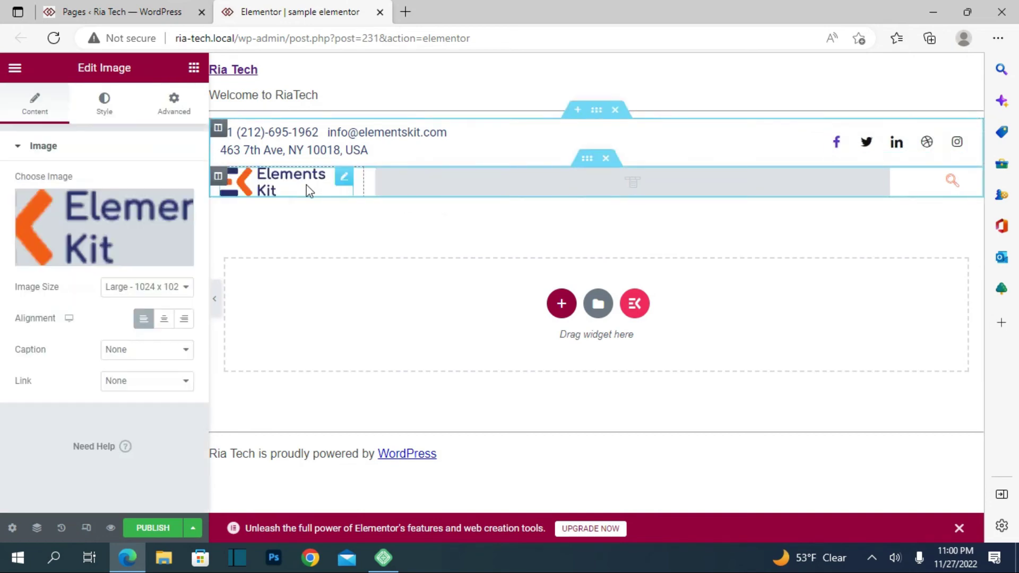
pyautogui.click(134, 266)
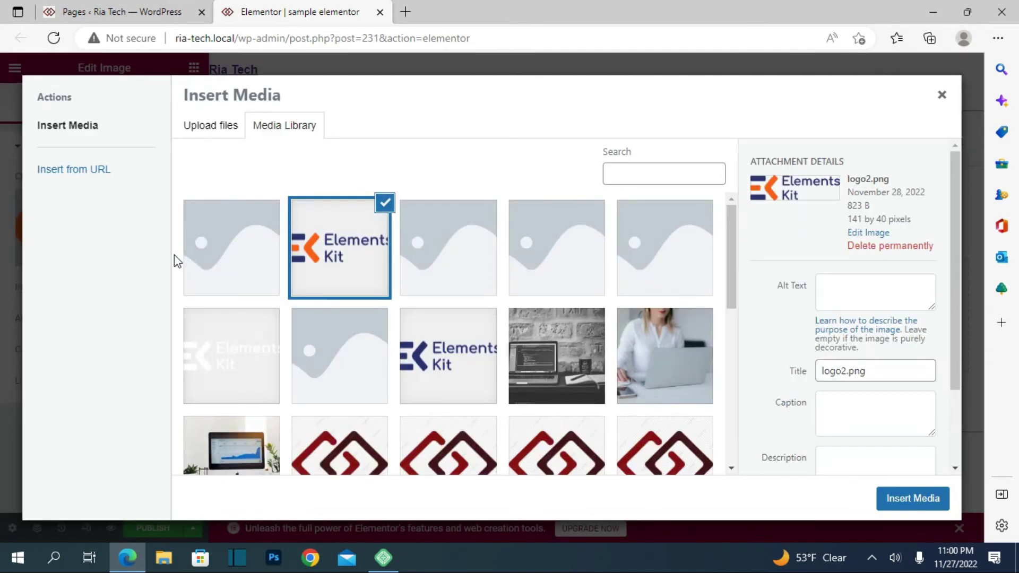
pyautogui.scroll(-2, 443, 342)
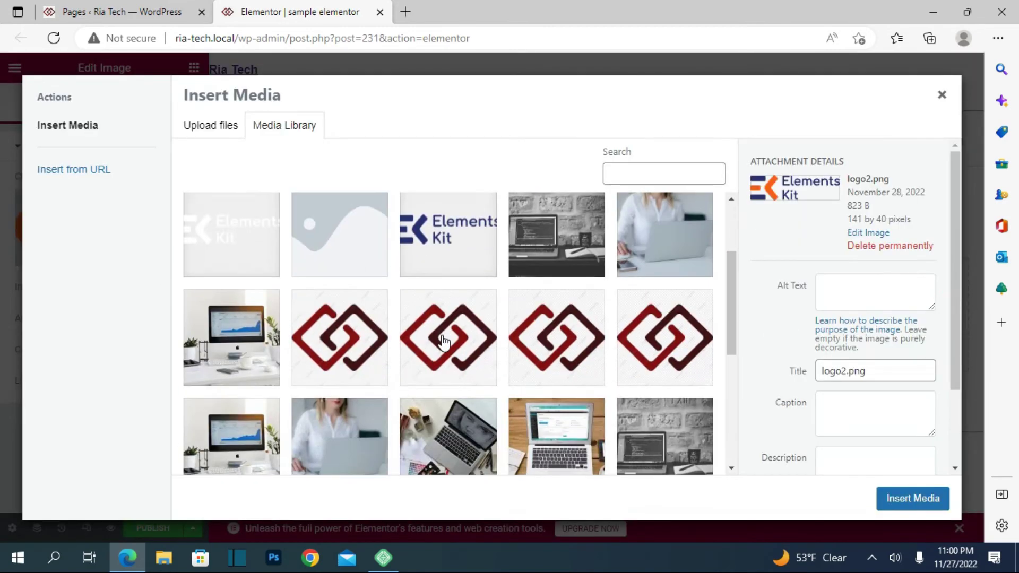
pyautogui.scroll(-3, 439, 343)
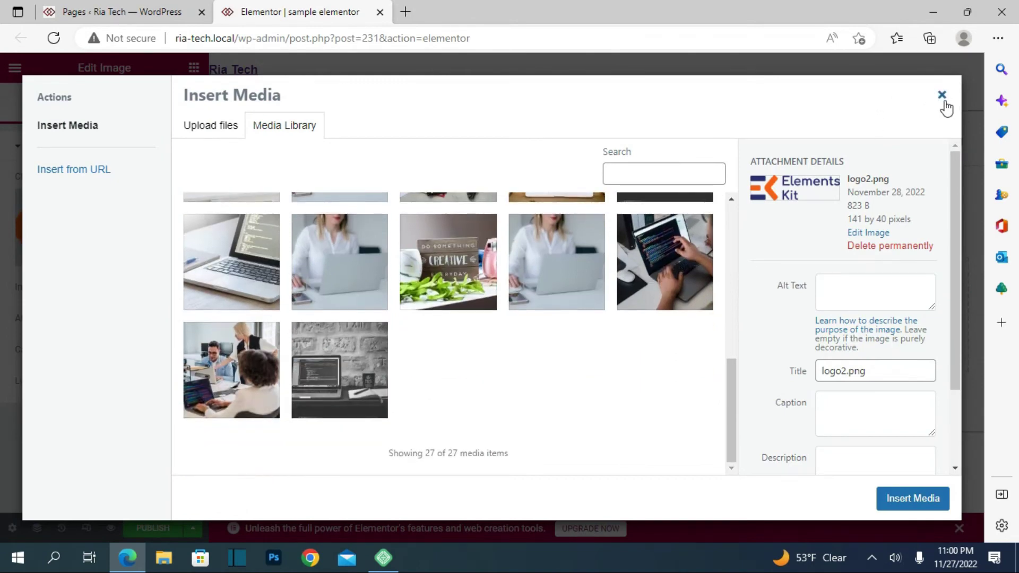
pyautogui.click(942, 97)
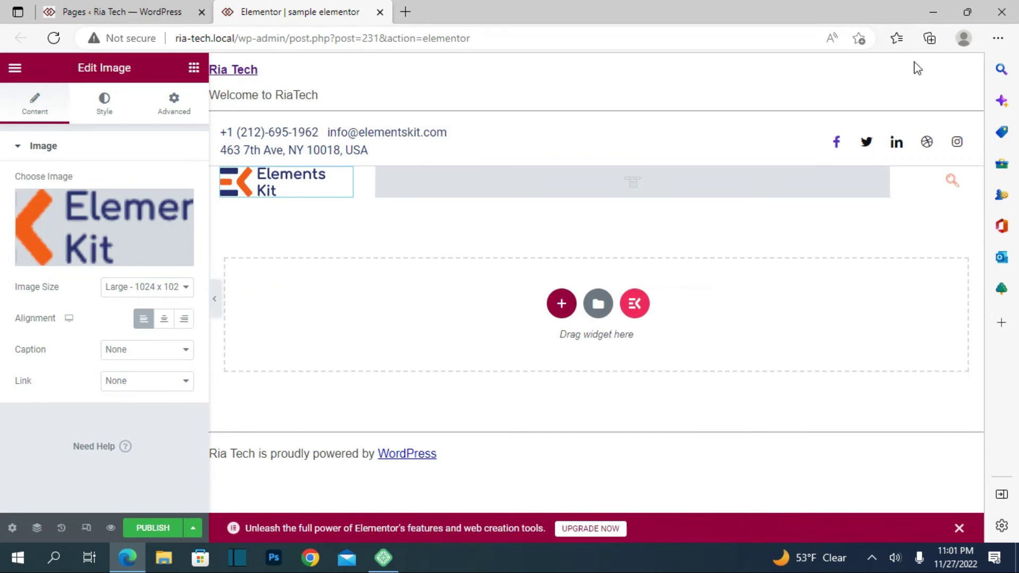
# Replace the header search widget's icon with the Loupe icon from the icon library
pyautogui.click(941, 189)
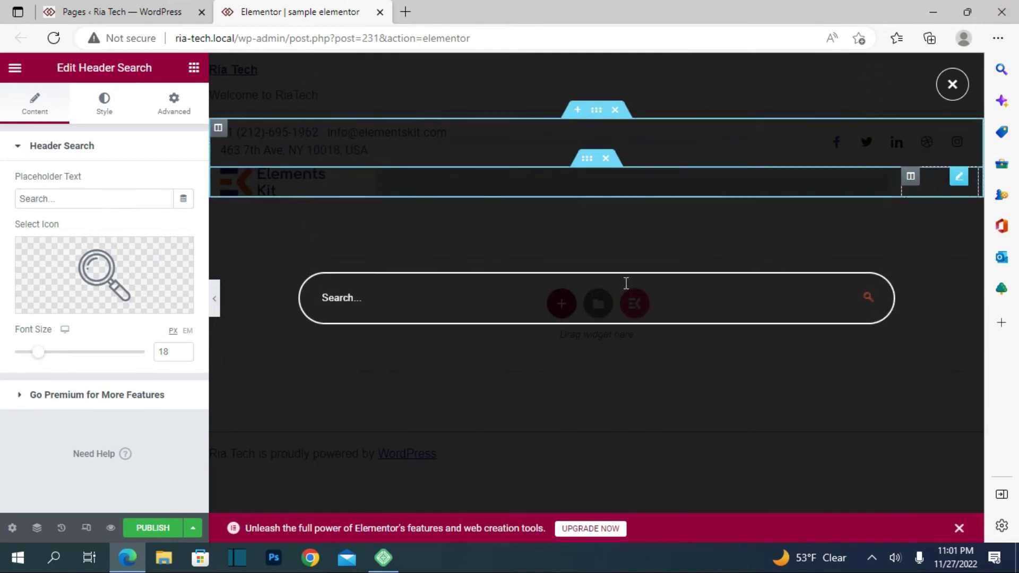
pyautogui.click(441, 297)
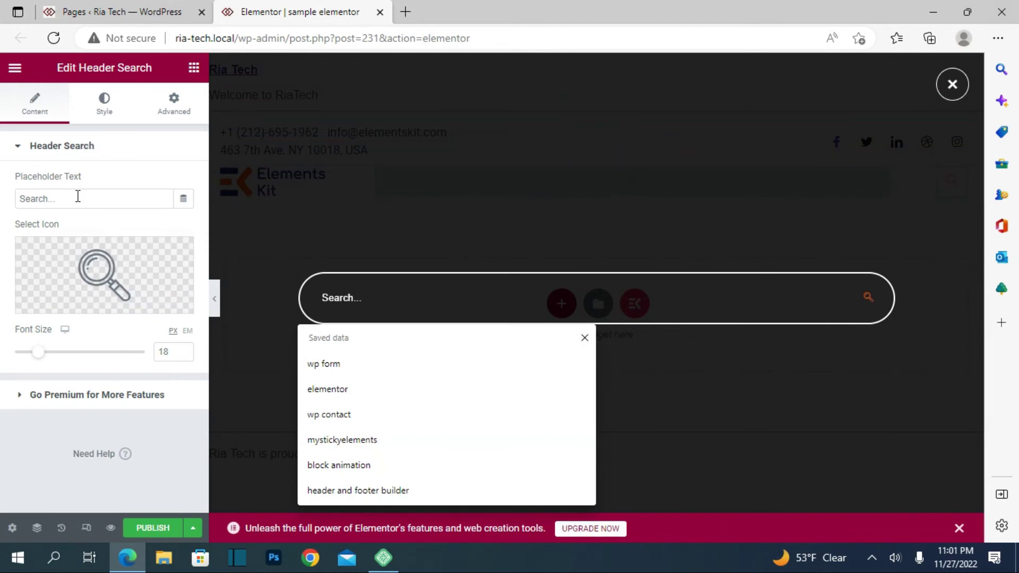
pyautogui.moveTo(87, 254)
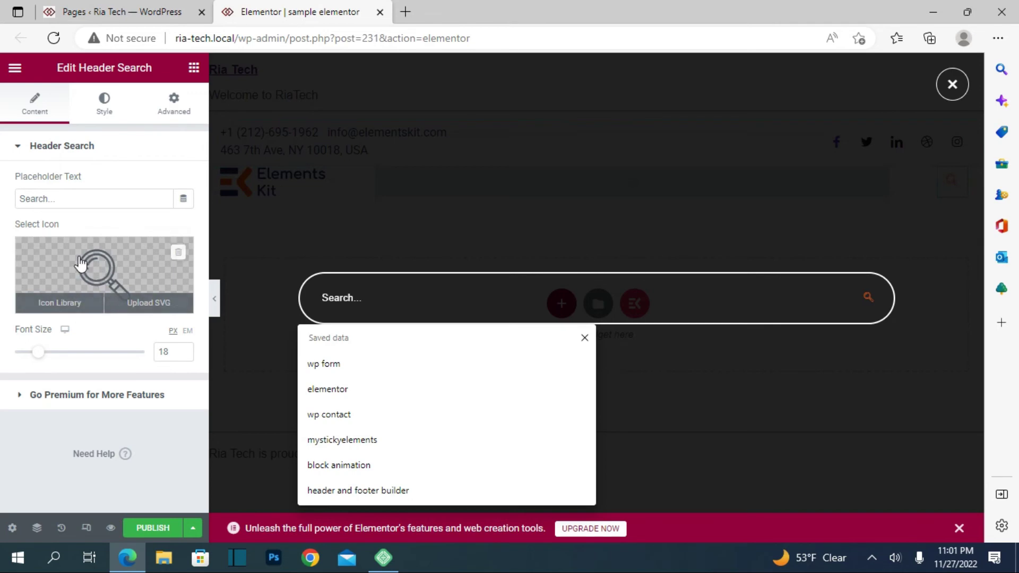
pyautogui.click(80, 263)
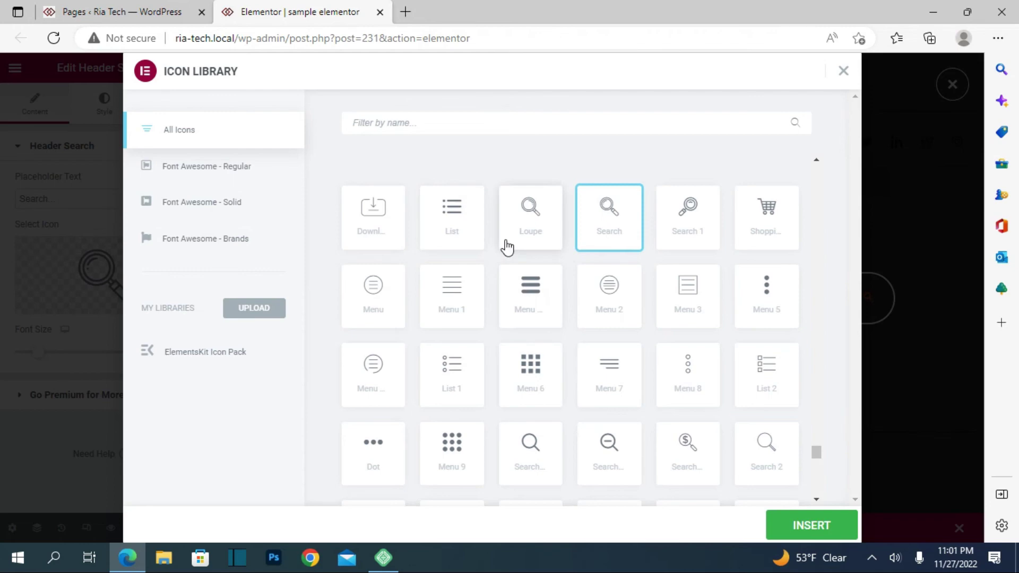
pyautogui.click(519, 229)
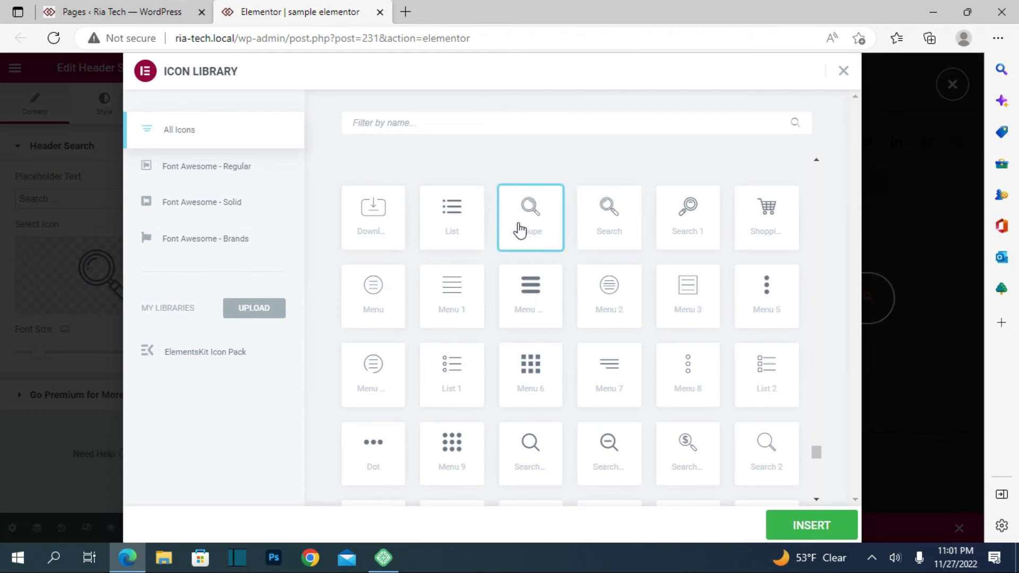
pyautogui.click(827, 533)
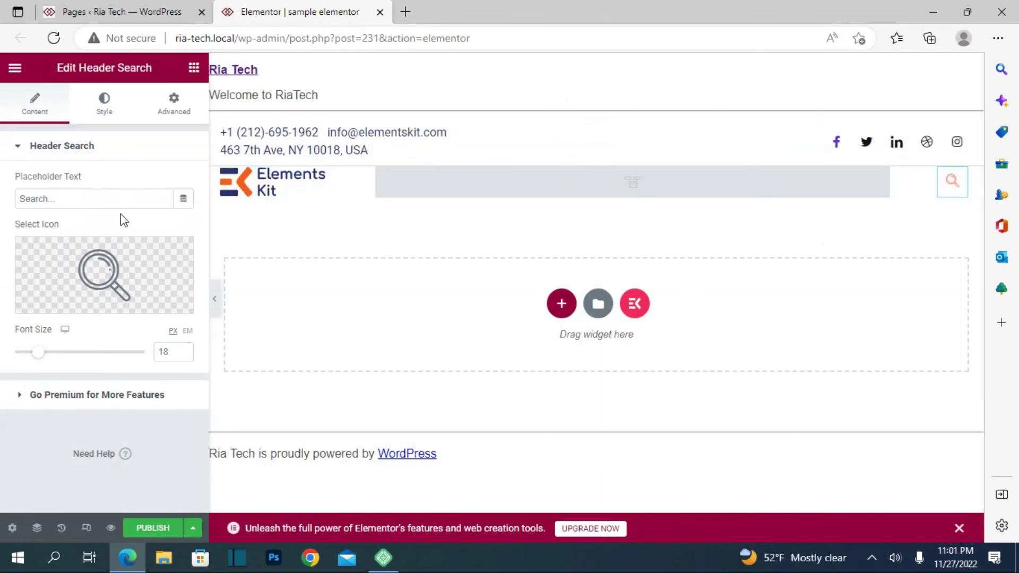
pyautogui.moveTo(40, 351)
pyautogui.mouseDown()
pyautogui.moveTo(80, 348)
pyautogui.moveTo(29, 354)
pyautogui.moveTo(65, 361)
pyautogui.moveTo(42, 359)
pyautogui.mouseUp()
# Assign menu1 to the ElementsKit Nav Menu between the header's logo and search icon
pyautogui.click(390, 183)
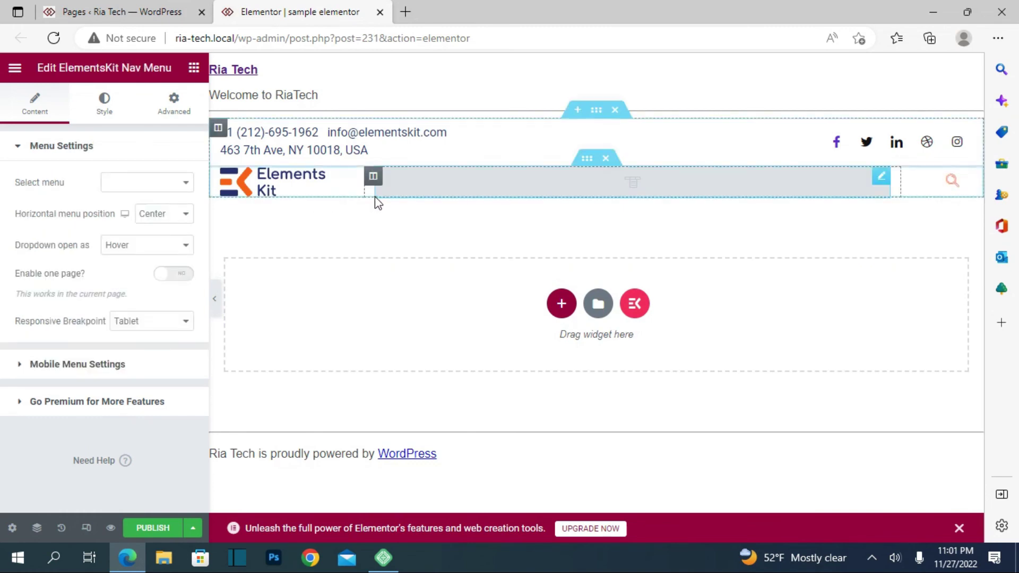
pyautogui.click(184, 183)
pyautogui.click(119, 202)
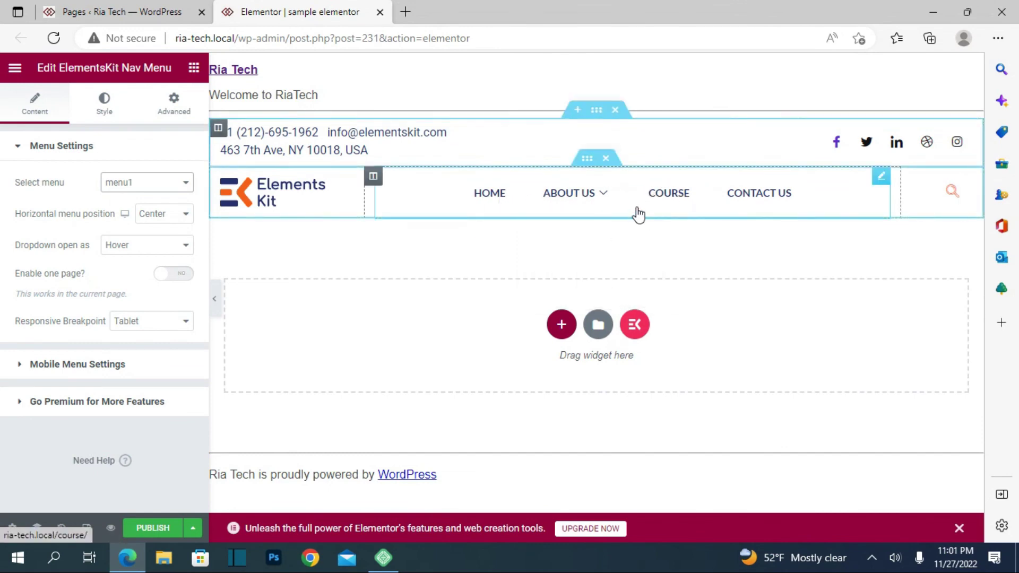
pyautogui.moveTo(628, 217)
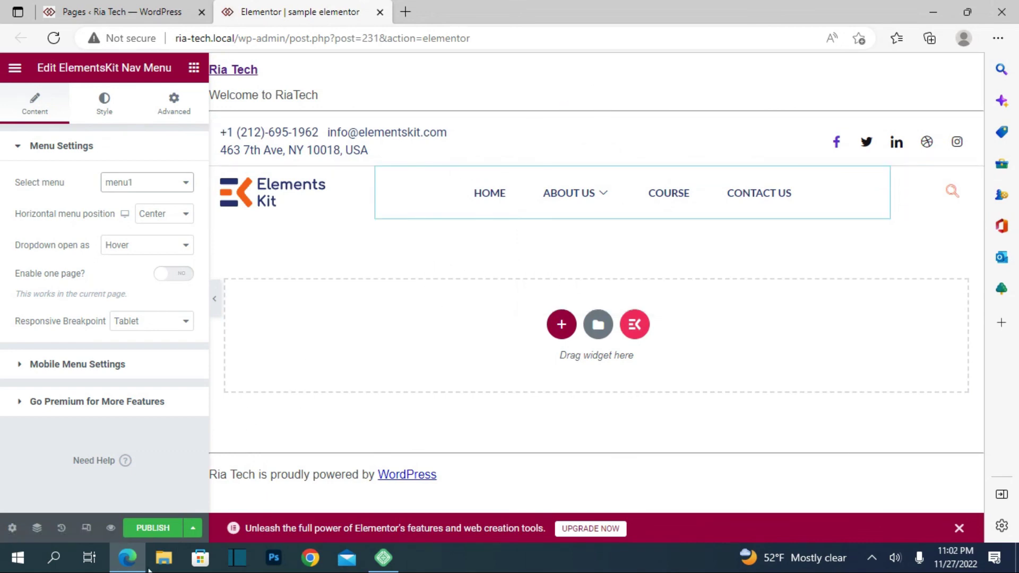
# Publish the page and preview it, testing the header search by opening and closing its overlay
pyautogui.click(155, 528)
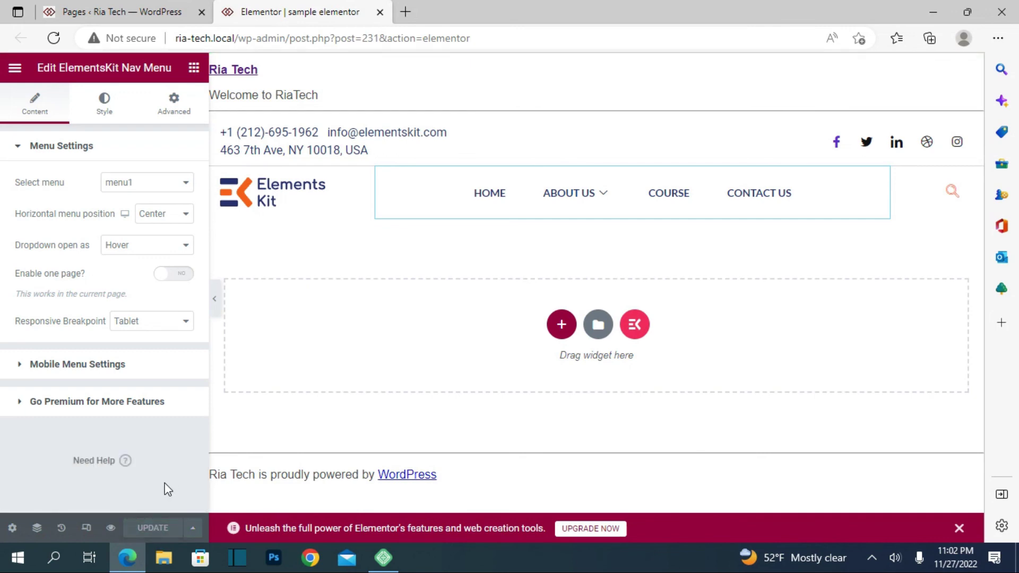
pyautogui.click(111, 528)
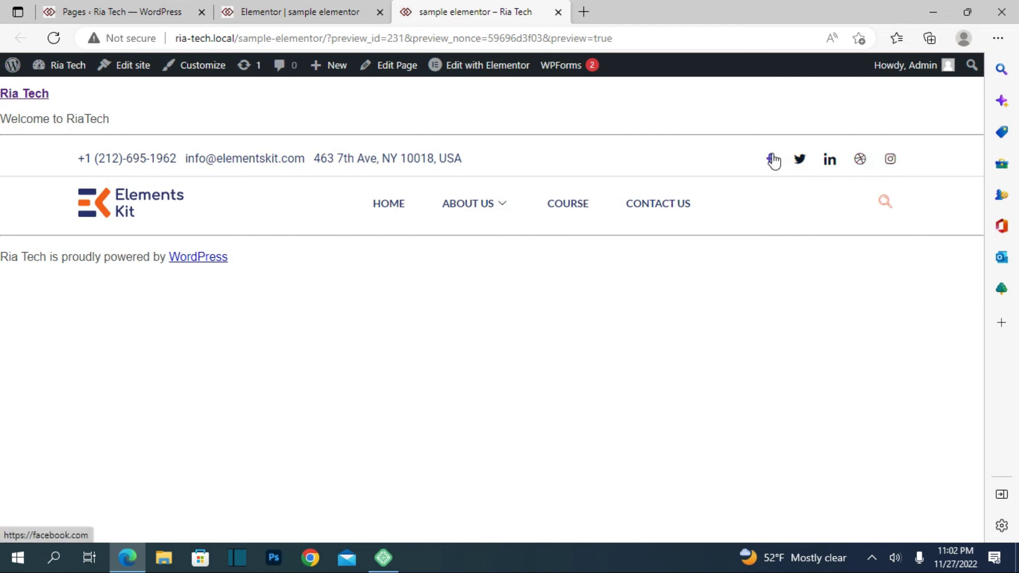
pyautogui.click(880, 201)
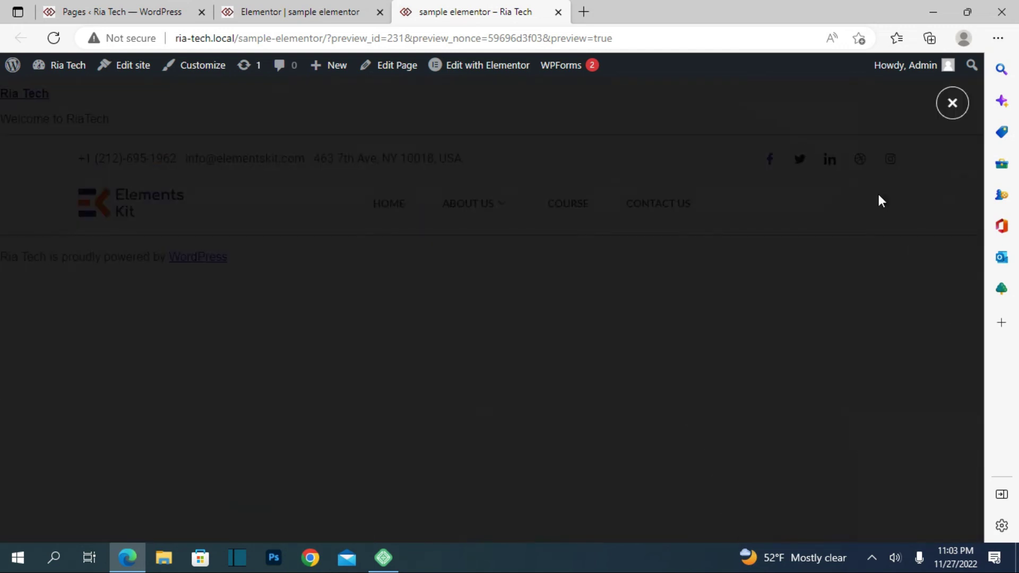
pyautogui.click(954, 103)
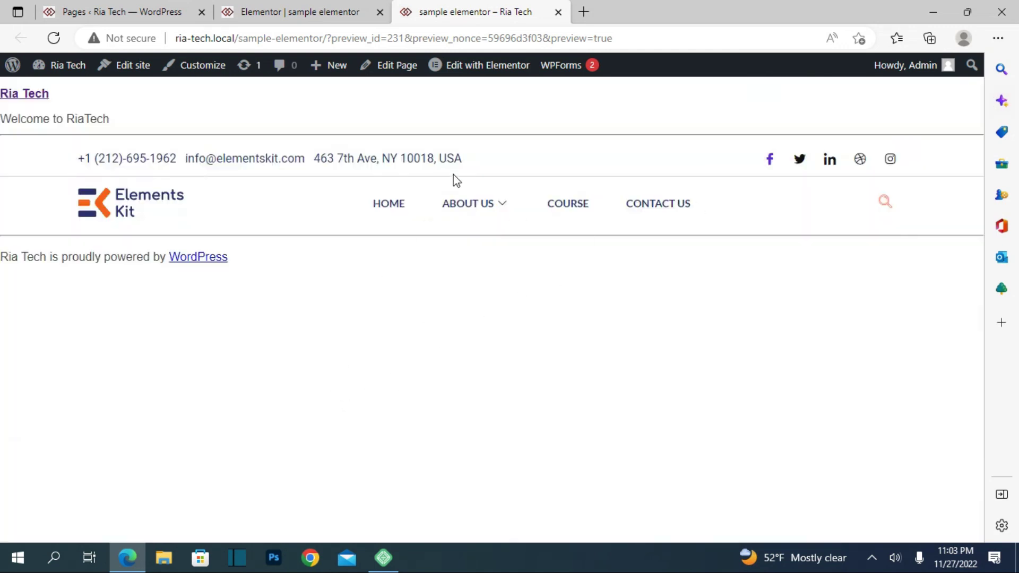